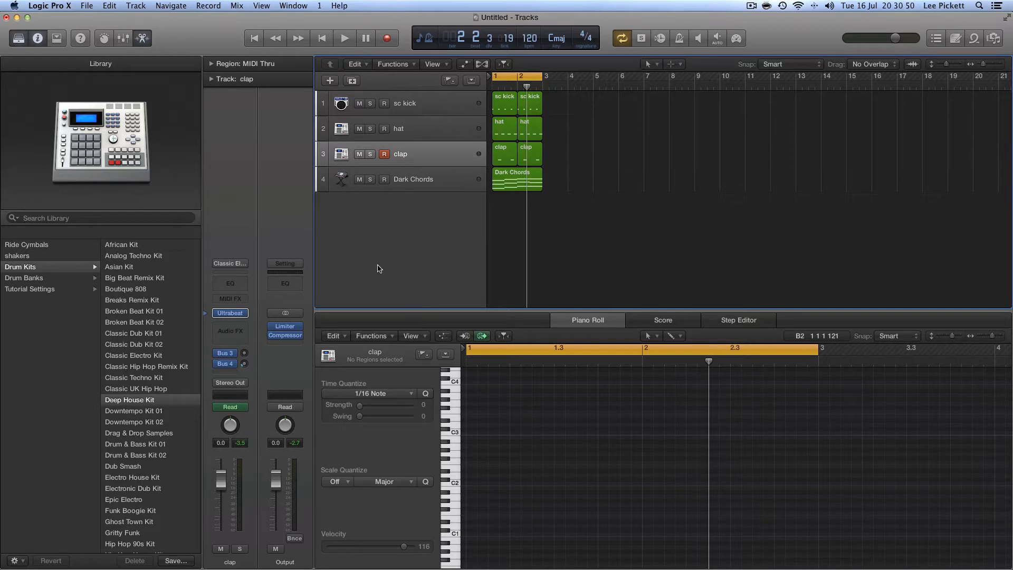
Select the Dark Chords track, switch to GarageBand and create a Songwriting project named My Song 6 at 120 bpm, 4/4, C major
{"action": "left_click", "coordinate": [411, 175]}
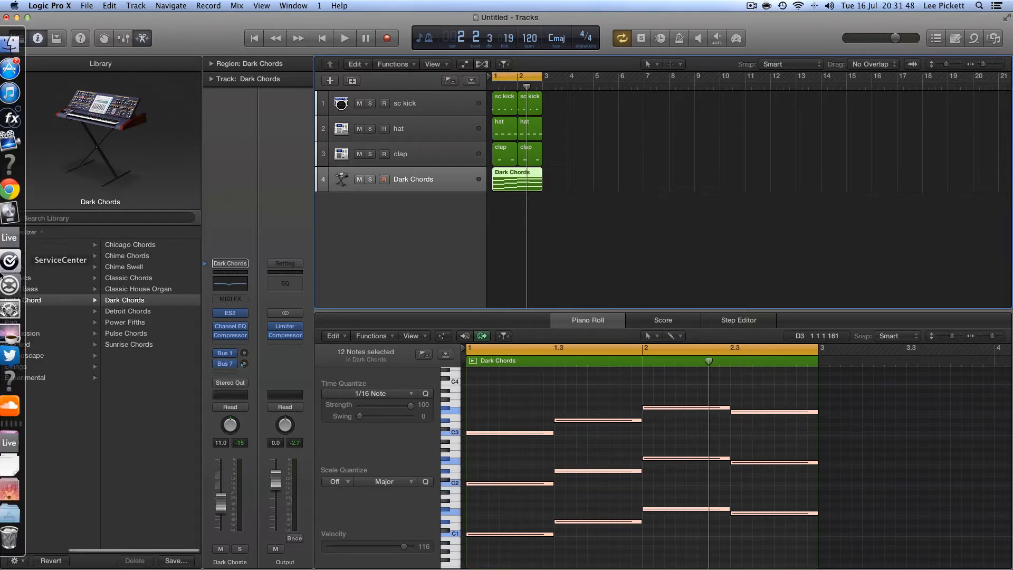
{"action": "left_click", "coordinate": [19, 443]}
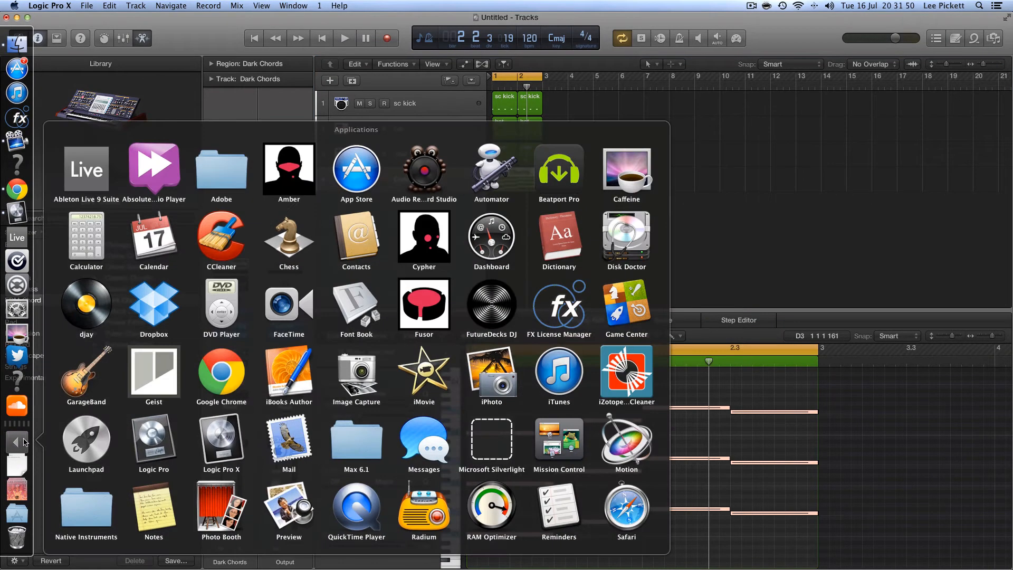
{"action": "left_click", "coordinate": [86, 372]}
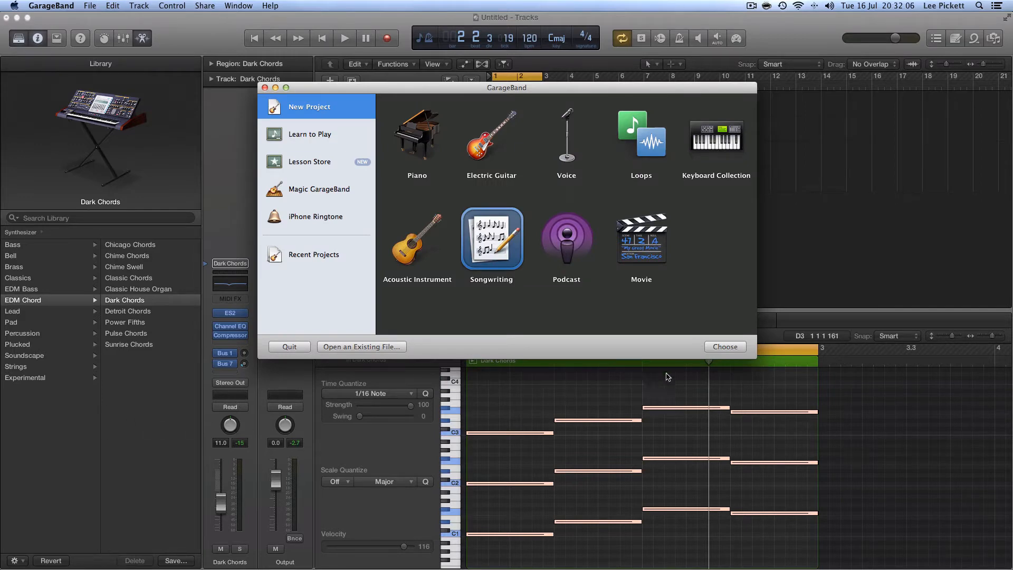
{"action": "left_click", "coordinate": [715, 347]}
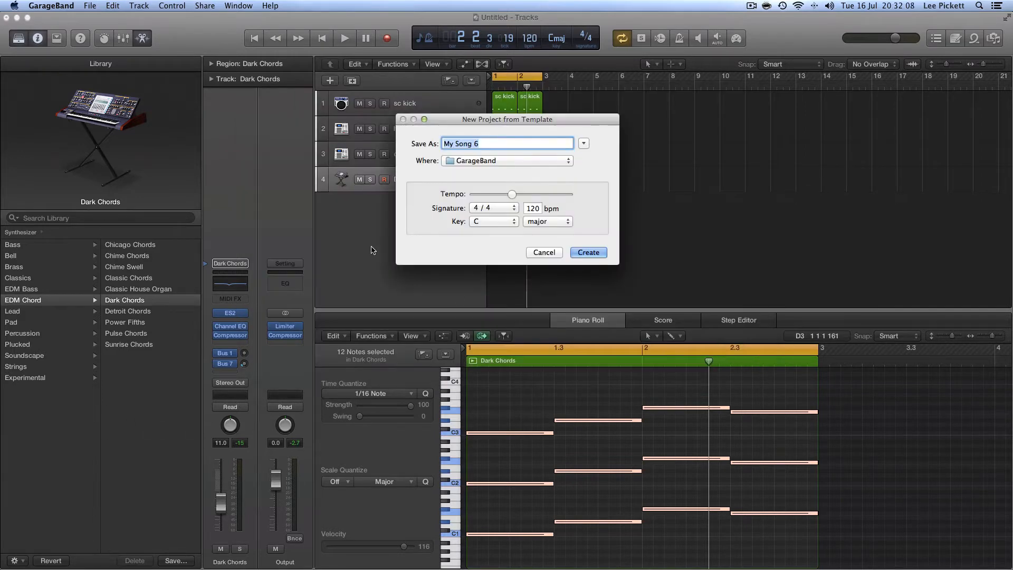
{"action": "left_click", "coordinate": [586, 252]}
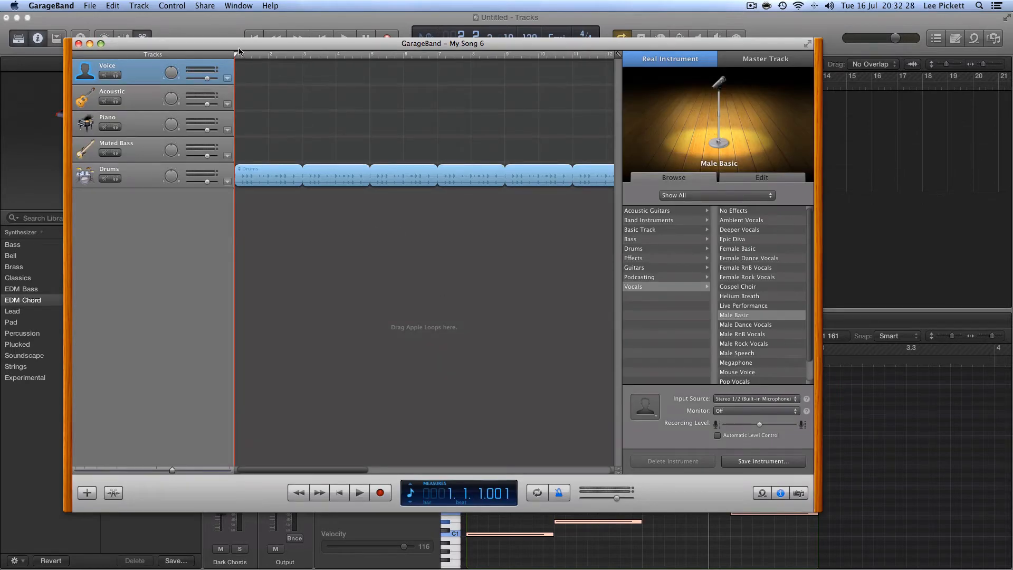
Place the GarageBand window beside the Logic Pro X project and go through the tracks of both to compare them
{"action": "left_click_drag", "start_coordinate": [198, 44], "coordinate": [710, 20]}
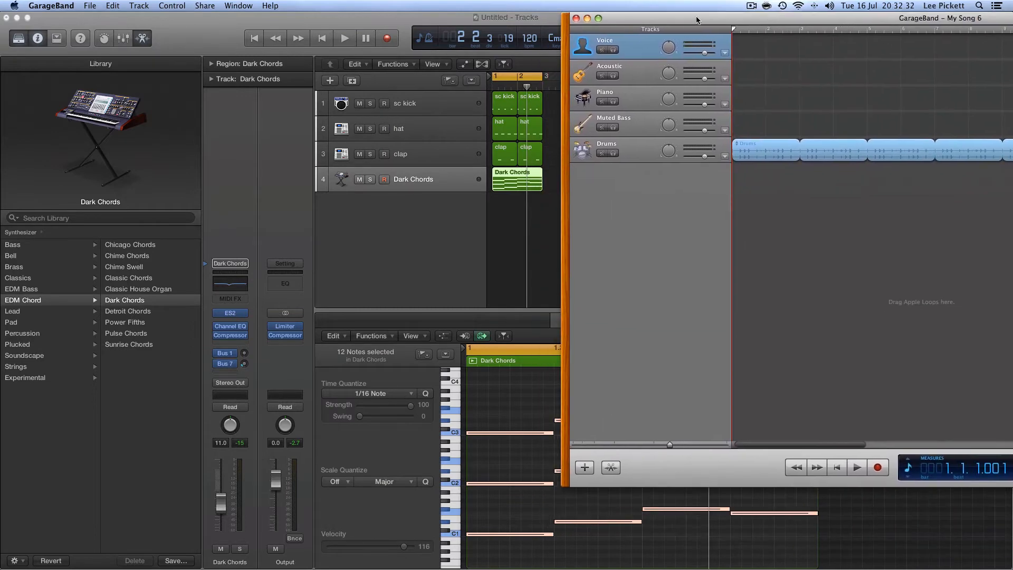
{"action": "left_click", "coordinate": [758, 153]}
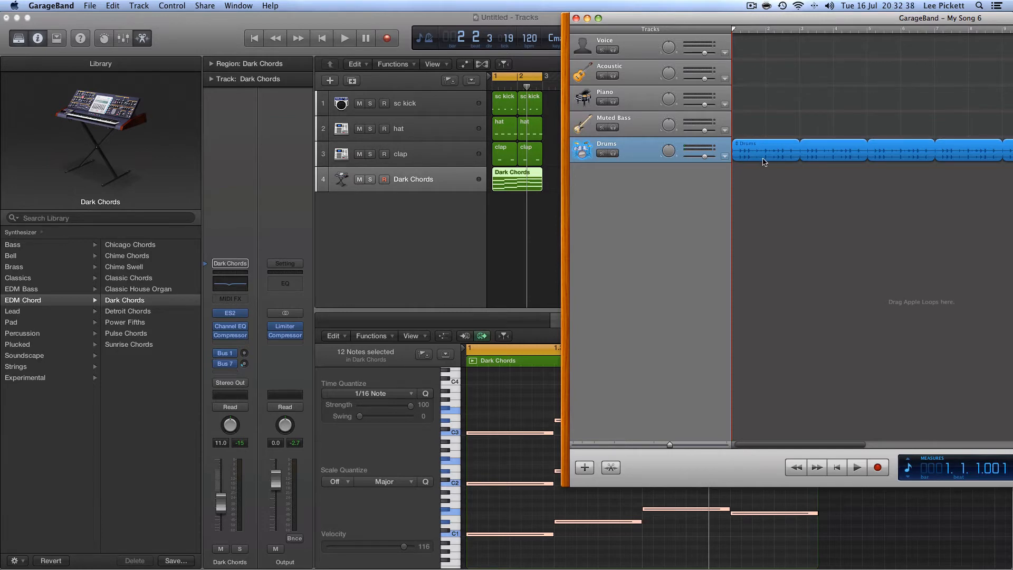
{"action": "left_click", "coordinate": [637, 52]}
{"action": "left_click", "coordinate": [638, 77]}
{"action": "left_click", "coordinate": [637, 106]}
{"action": "left_click", "coordinate": [637, 126]}
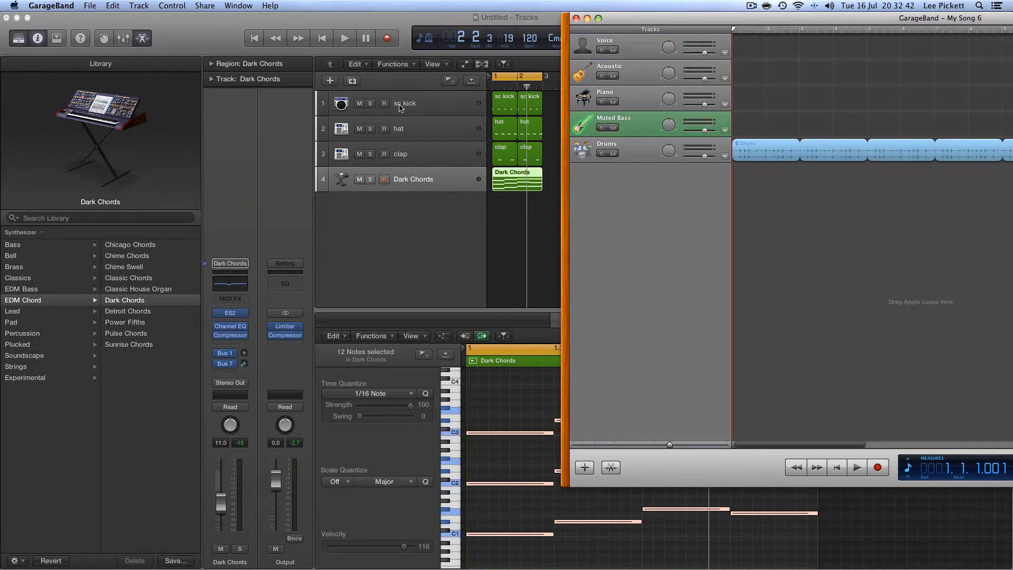
{"action": "left_click", "coordinate": [404, 129]}
{"action": "left_click", "coordinate": [415, 158]}
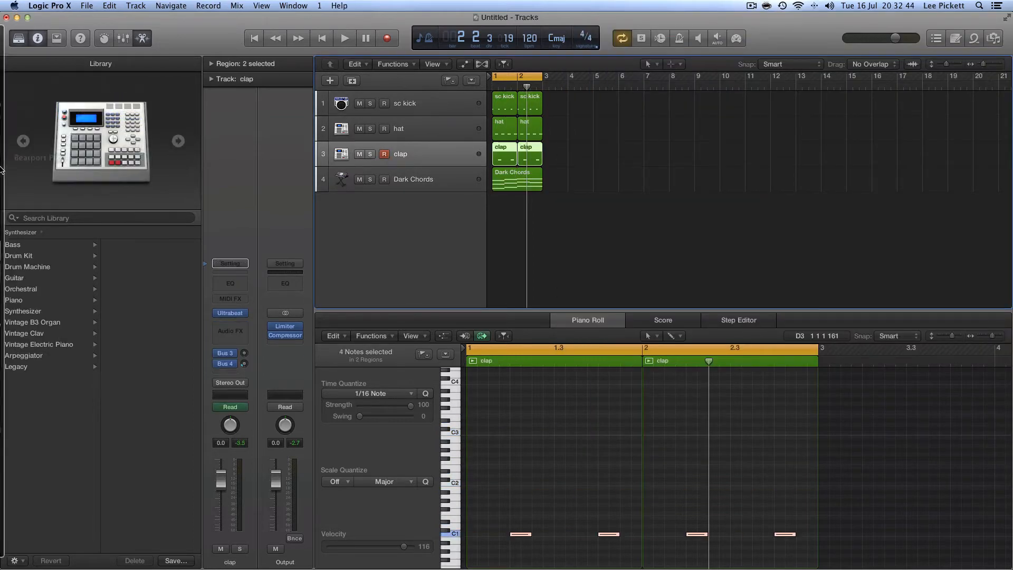
Return to GarageBand, display the project's key, tempo and signature, and browse the Horns and Soloist software instruments
{"action": "mouse_move", "coordinate": [2, 428]}
{"action": "left_click", "coordinate": [15, 413]}
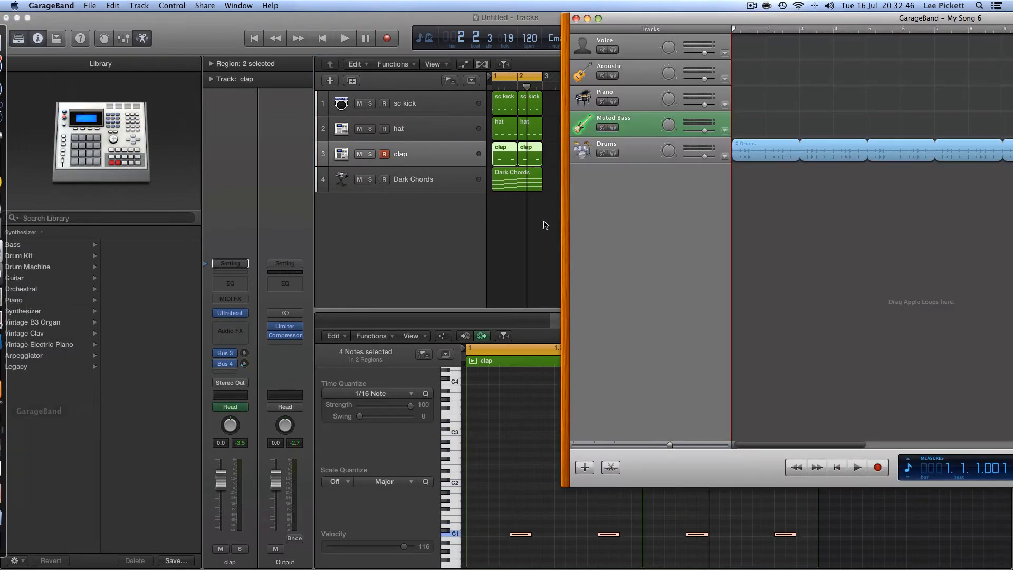
{"action": "left_click_drag", "start_coordinate": [678, 19], "coordinate": [280, 63]}
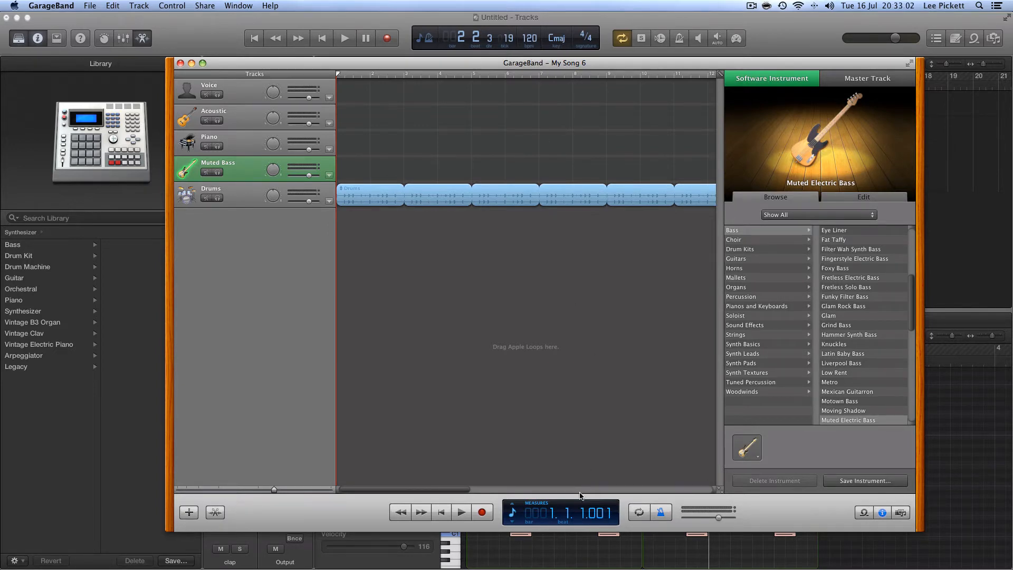
{"action": "left_click", "coordinate": [511, 522]}
{"action": "left_click", "coordinate": [512, 523]}
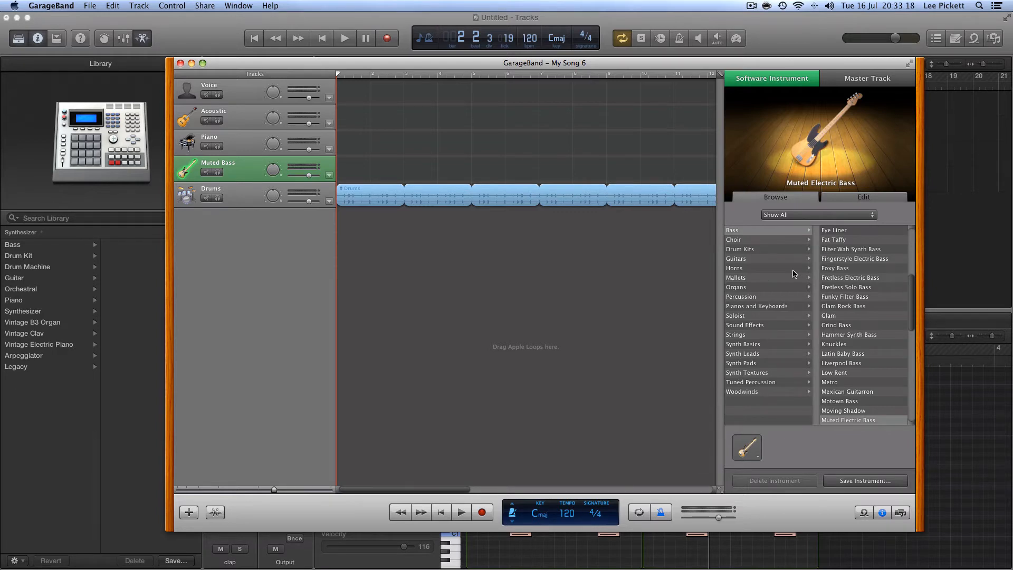
{"action": "left_click", "coordinate": [769, 269]}
{"action": "left_click", "coordinate": [761, 315]}
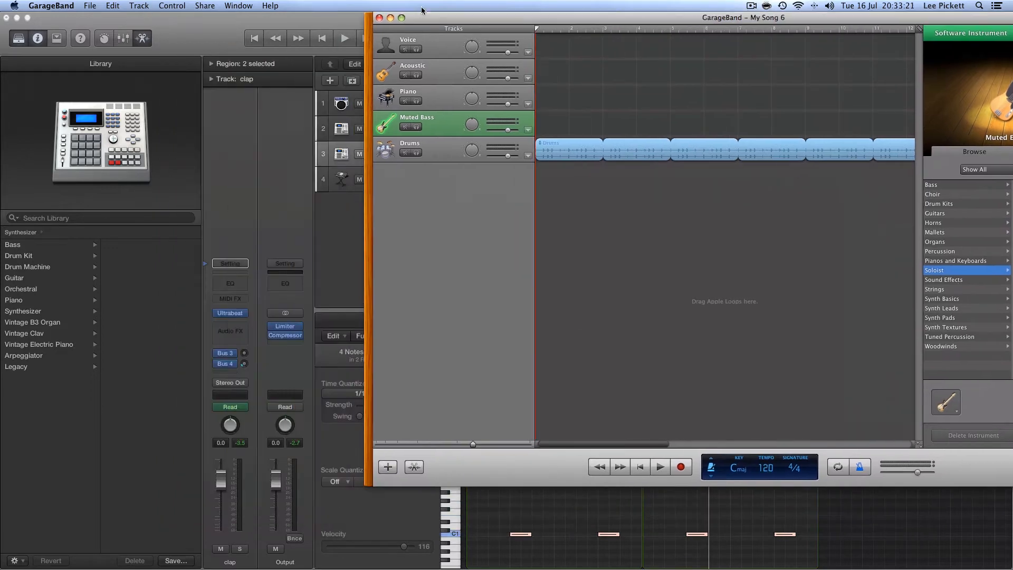
Switch to Logic Pro X, view the library's Bass patches and inspect the sc kick track's channel strip setting options
{"action": "left_click_drag", "start_coordinate": [223, 61], "coordinate": [422, 16]}
{"action": "left_click", "coordinate": [42, 244]}
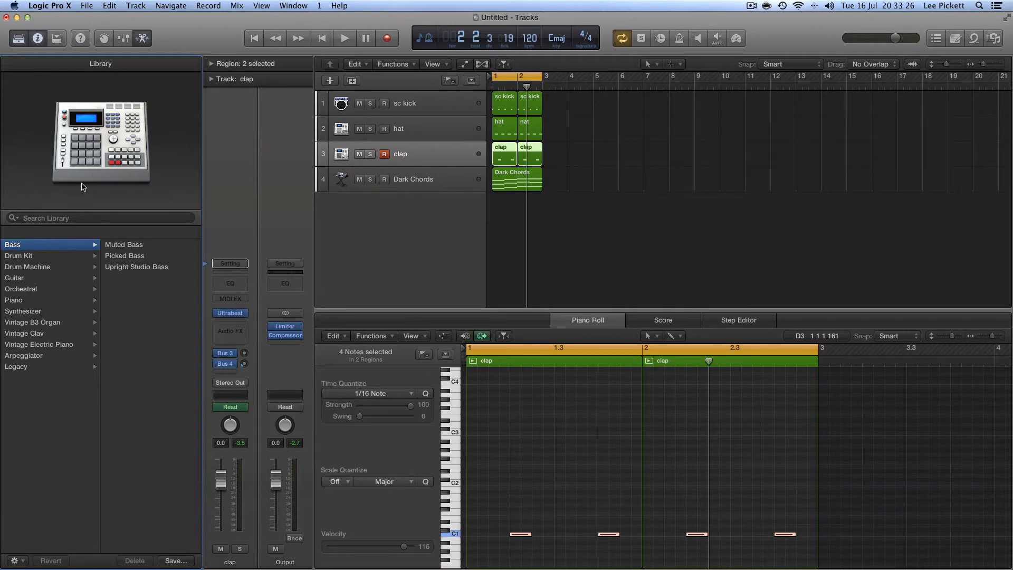
{"action": "left_click", "coordinate": [422, 103]}
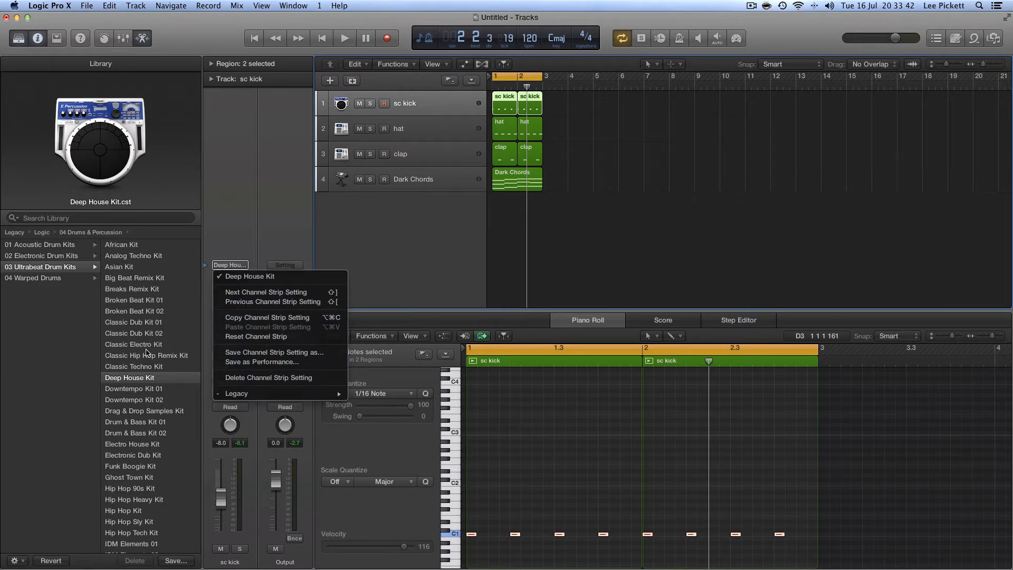
{"action": "left_click", "coordinate": [279, 189]}
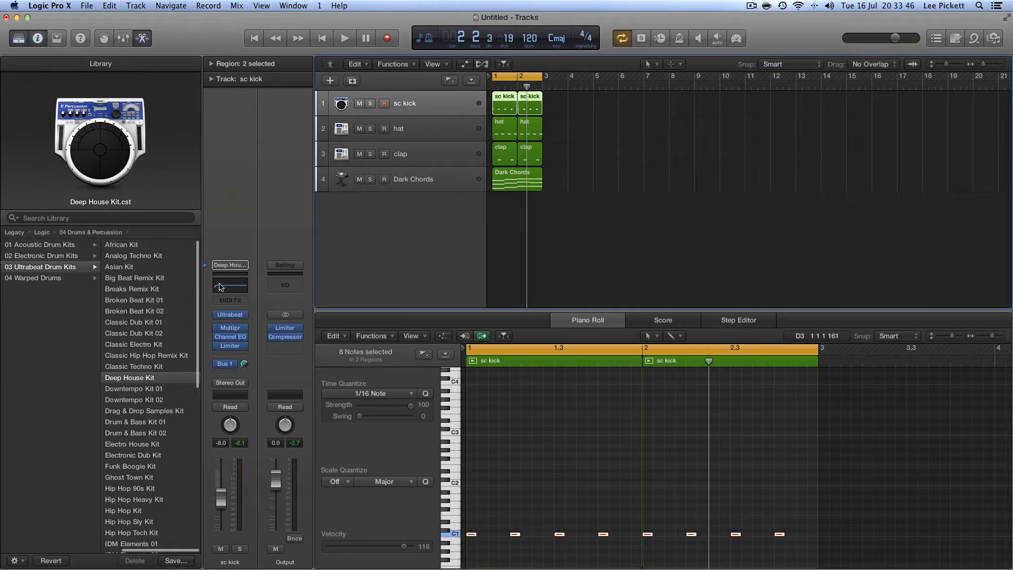
Bring GarageBand back to the front and compare its window layout and Voice track with the Logic Pro X project
{"action": "mouse_move", "coordinate": [13, 319]}
{"action": "left_click", "coordinate": [14, 413]}
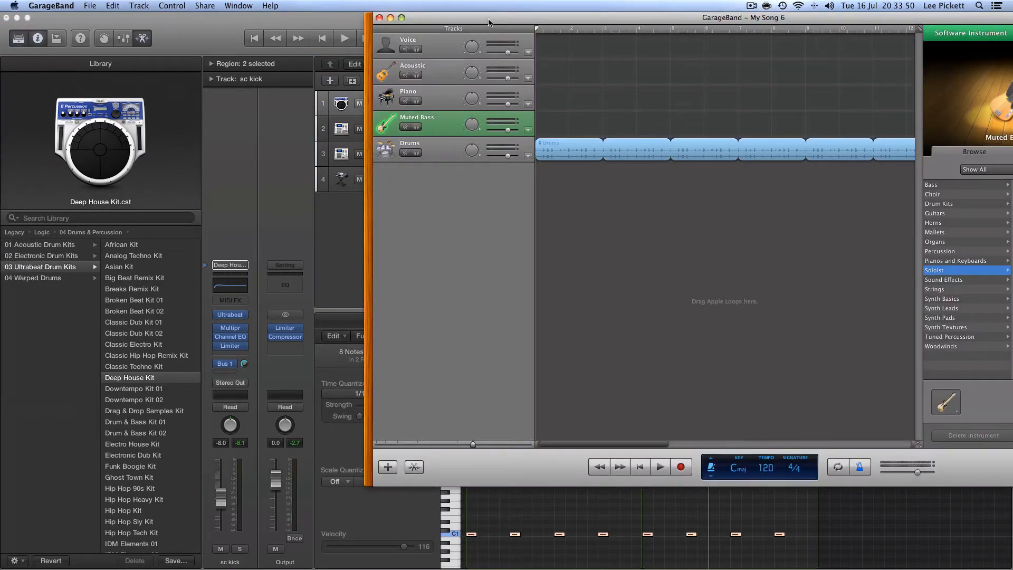
{"action": "left_click_drag", "start_coordinate": [488, 23], "coordinate": [284, 63]}
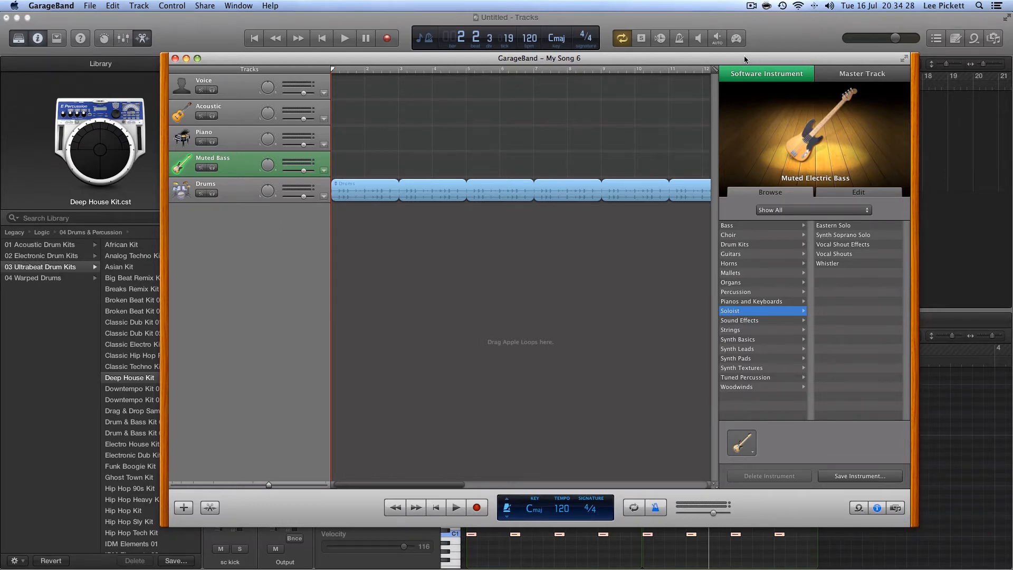
{"action": "left_click_drag", "start_coordinate": [744, 59], "coordinate": [798, 76]}
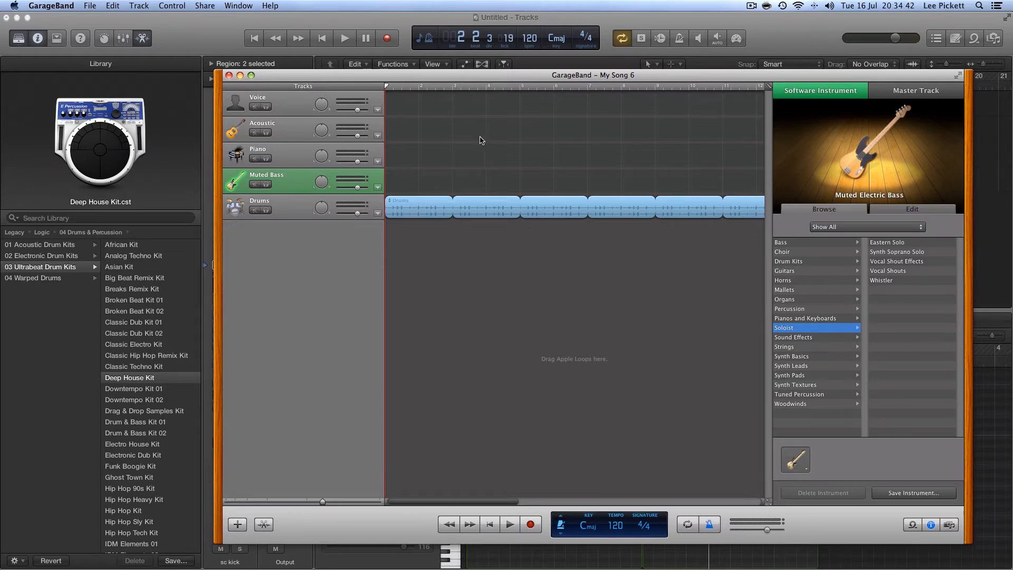
{"action": "left_click", "coordinate": [296, 100]}
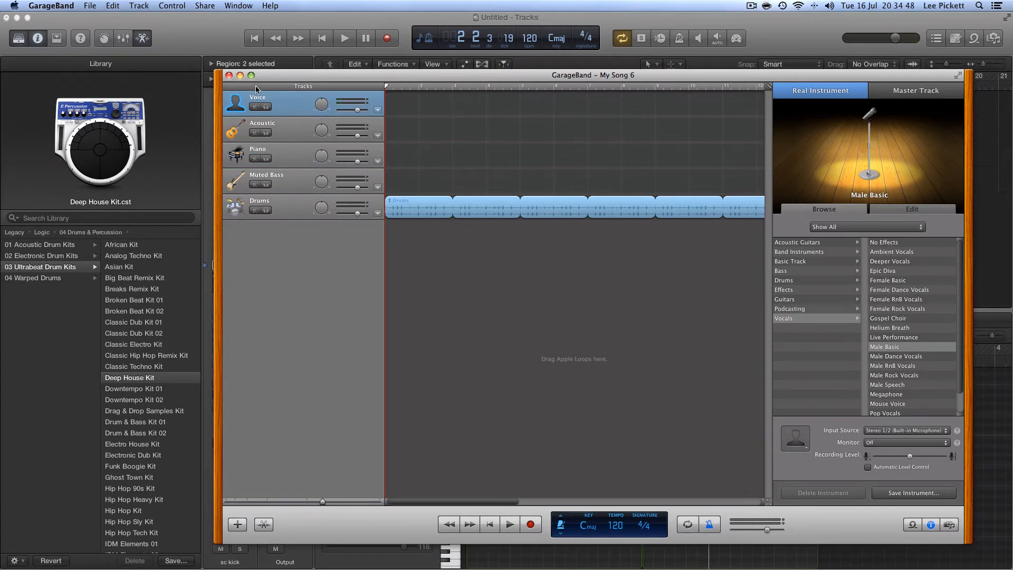
{"action": "left_click_drag", "start_coordinate": [264, 80], "coordinate": [605, 66]}
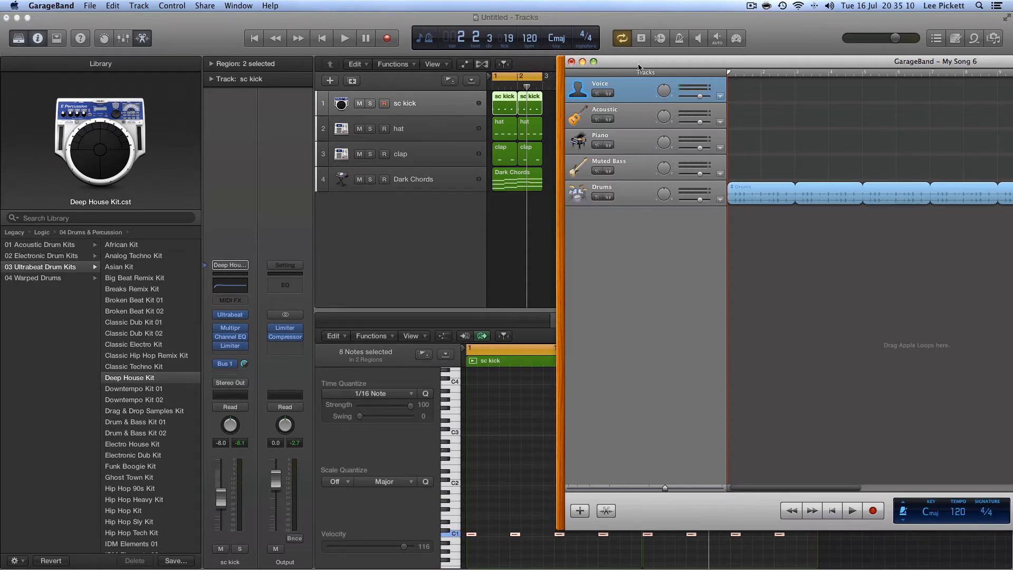
{"action": "left_click_drag", "start_coordinate": [638, 67], "coordinate": [377, 82]}
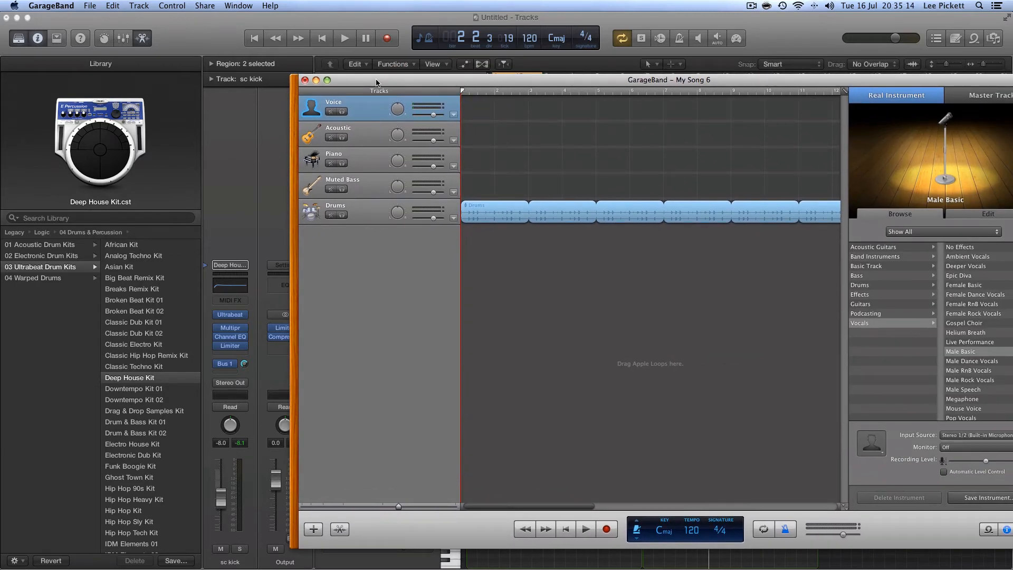
{"action": "left_click_drag", "start_coordinate": [377, 82], "coordinate": [376, 83]}
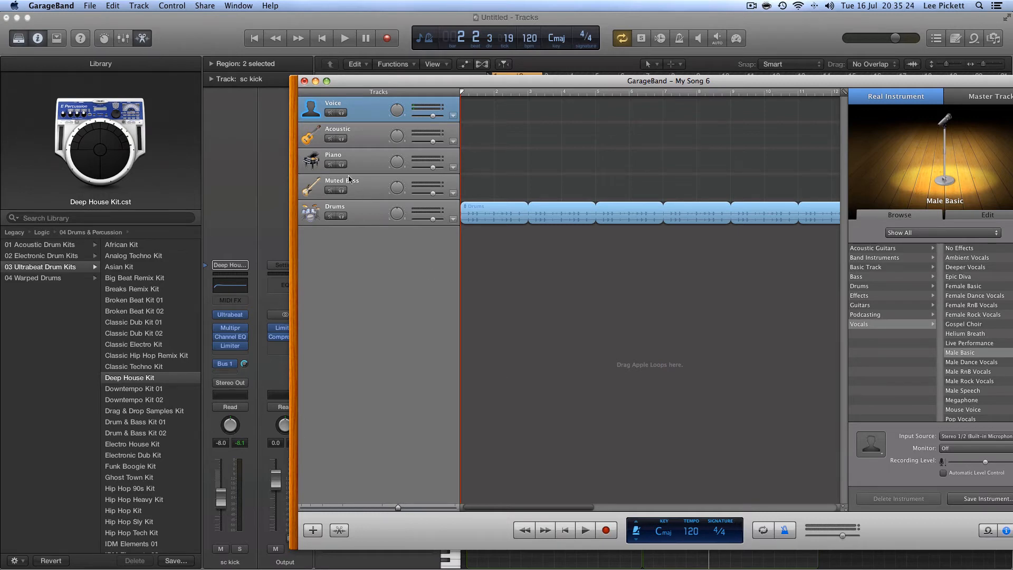
Quit GarageBand without saving the changes to My Song 6
{"action": "left_click", "coordinate": [54, 4]}
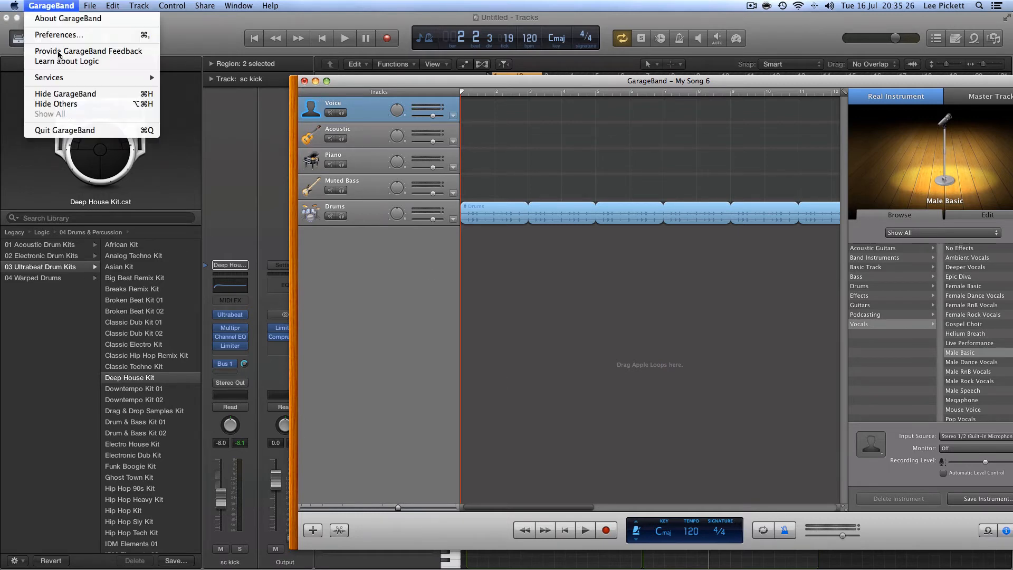
{"action": "left_click", "coordinate": [69, 130]}
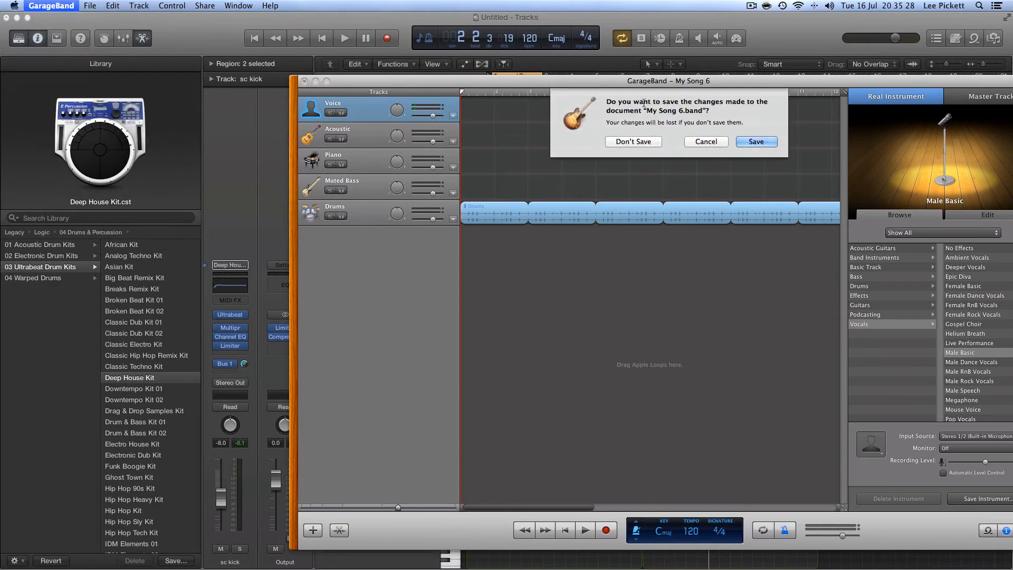
{"action": "left_click", "coordinate": [612, 139]}
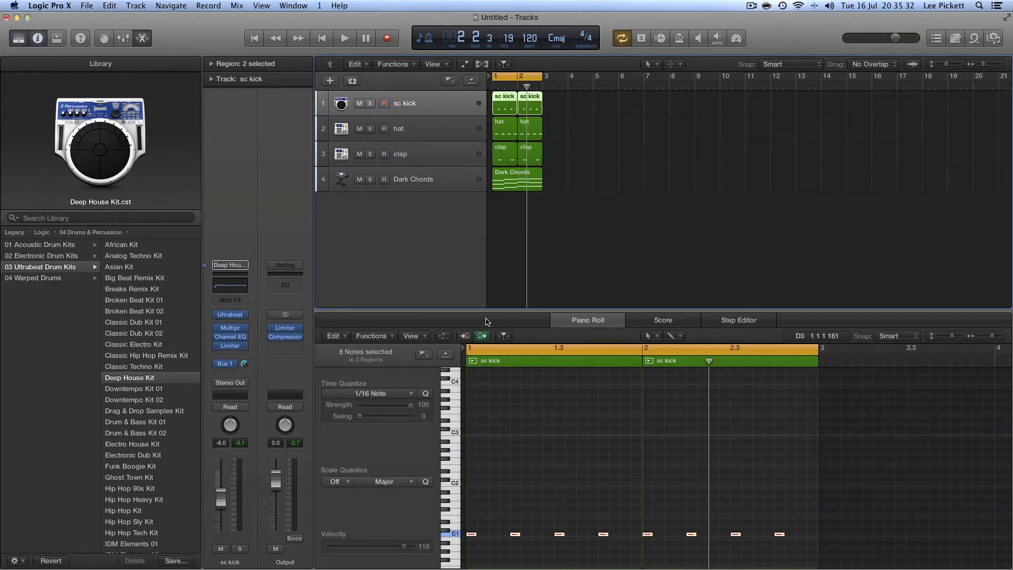
Select the Dark Chords track, play the looped two-bar arrangement briefly and stop playback
{"action": "left_click", "coordinate": [418, 186]}
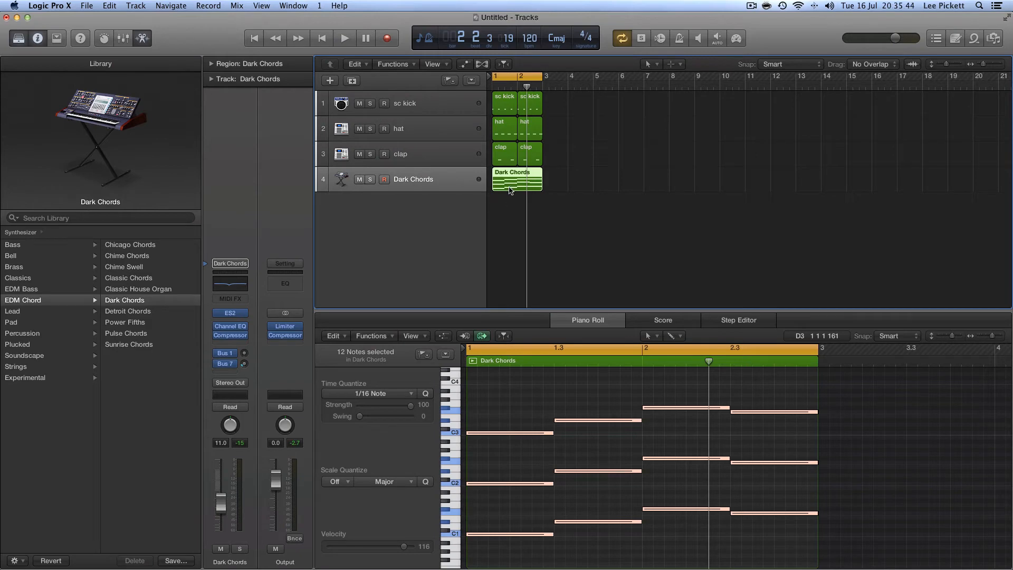
{"action": "key", "text": "space"}
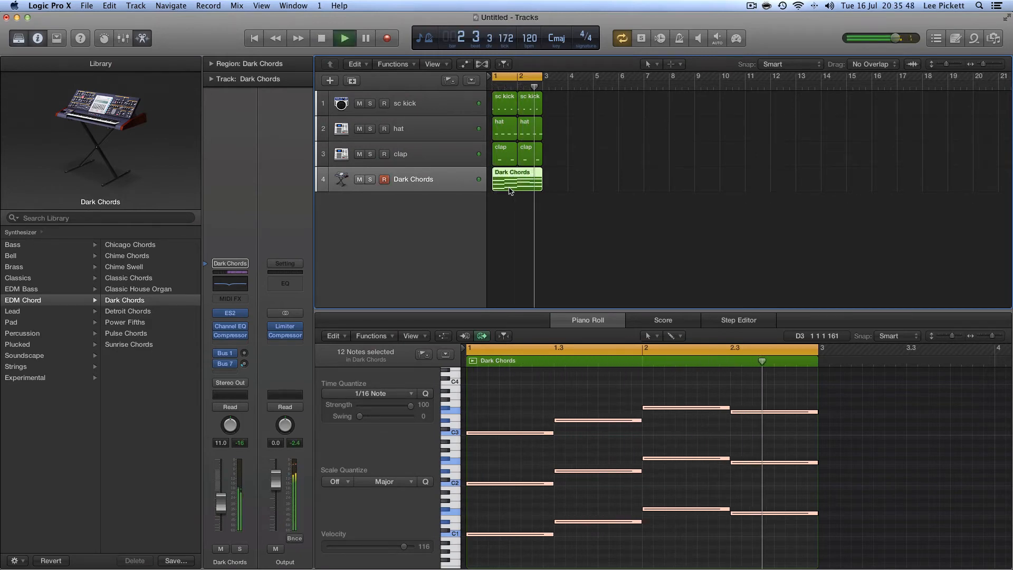
{"action": "key", "text": "space"}
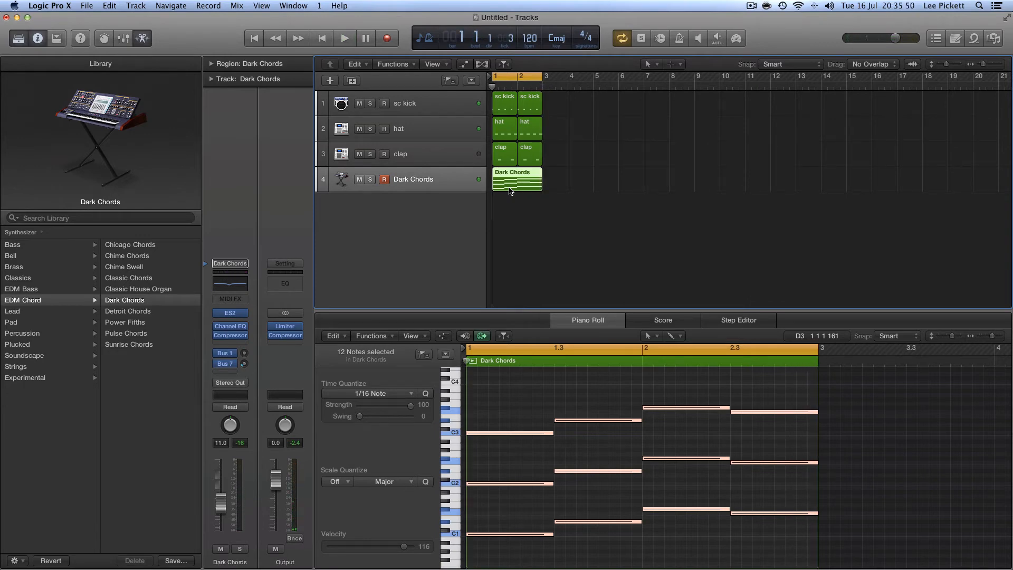
Step through the sc kick, hat, clap and Dark Chords tracks to examine their patches, channel strips and notes
{"action": "left_click", "coordinate": [422, 107]}
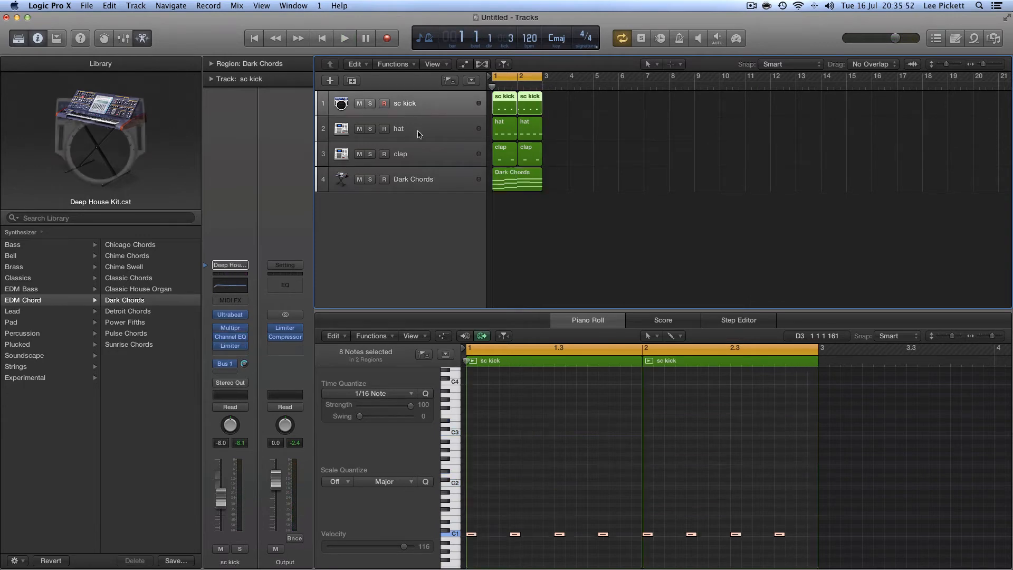
{"action": "left_click", "coordinate": [418, 133]}
{"action": "left_click", "coordinate": [417, 156]}
{"action": "left_click", "coordinate": [418, 183]}
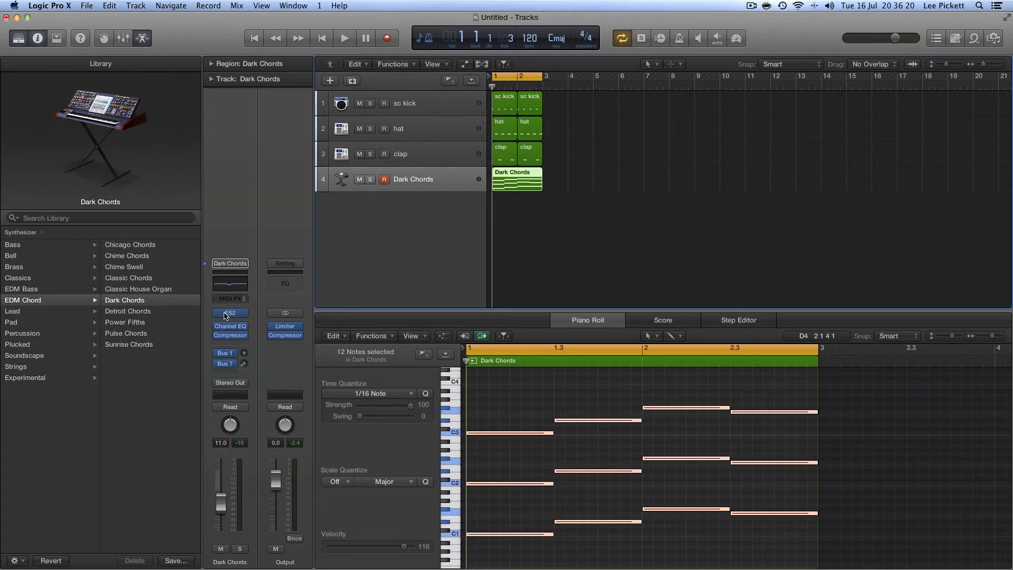
Expand the track and region parameters of Dark Chords in the inspector
{"action": "left_click", "coordinate": [211, 80]}
{"action": "left_click", "coordinate": [211, 63]}
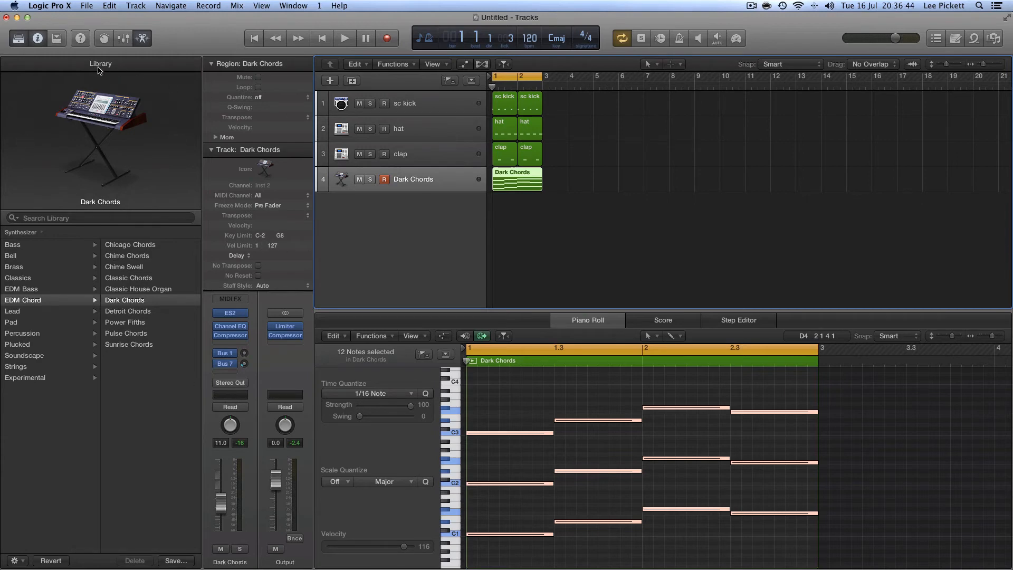
{"action": "left_click", "coordinate": [205, 5]}
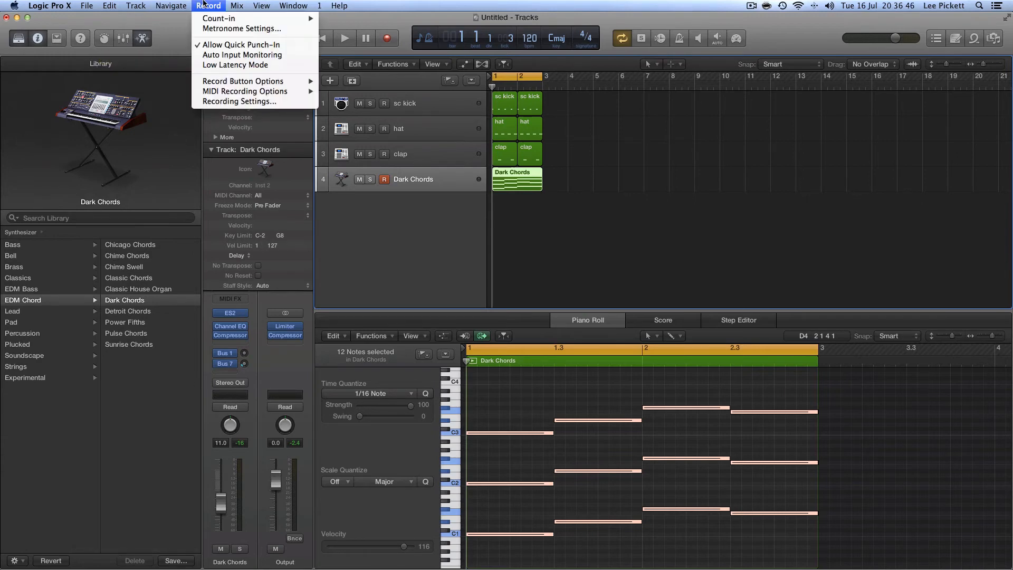
{"action": "mouse_move", "coordinate": [242, 5]}
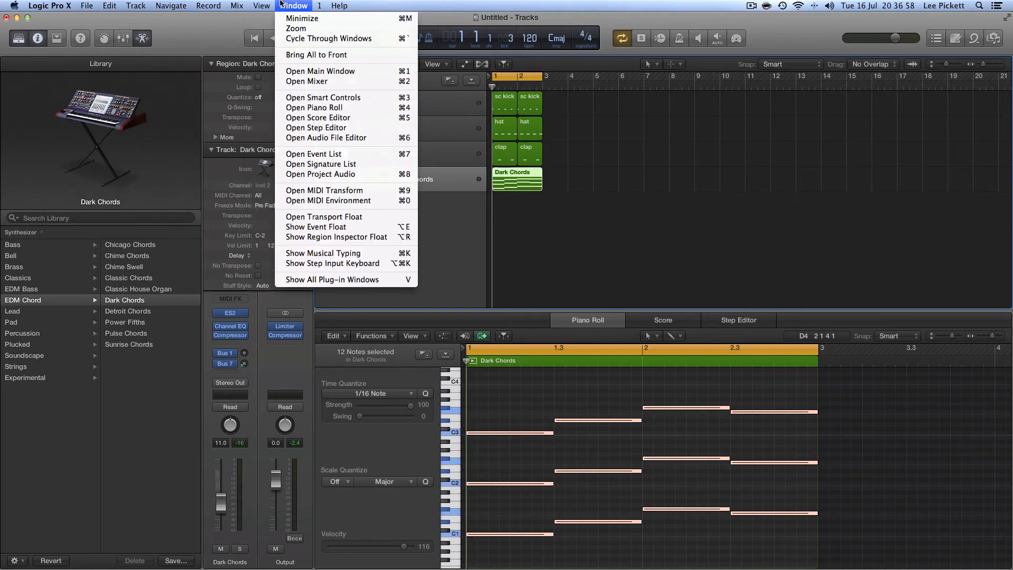
{"action": "mouse_move", "coordinate": [330, 4]}
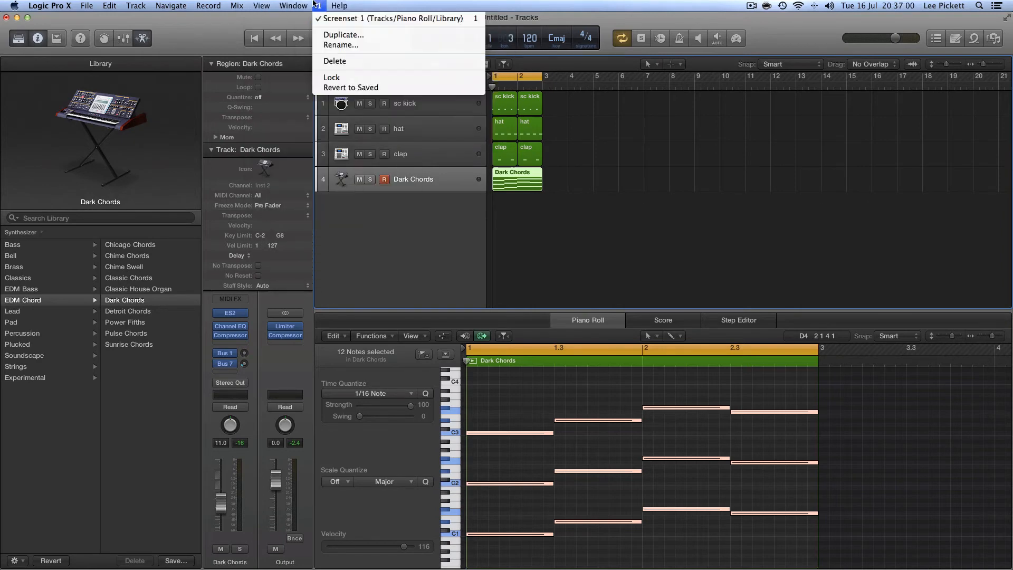
{"action": "mouse_move", "coordinate": [188, 5]}
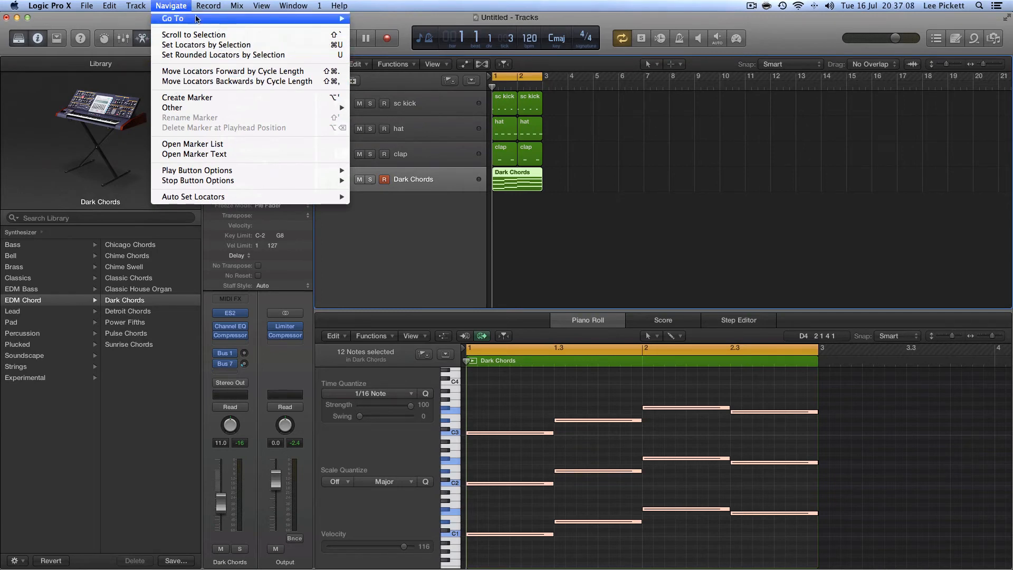
{"action": "mouse_move", "coordinate": [128, 6]}
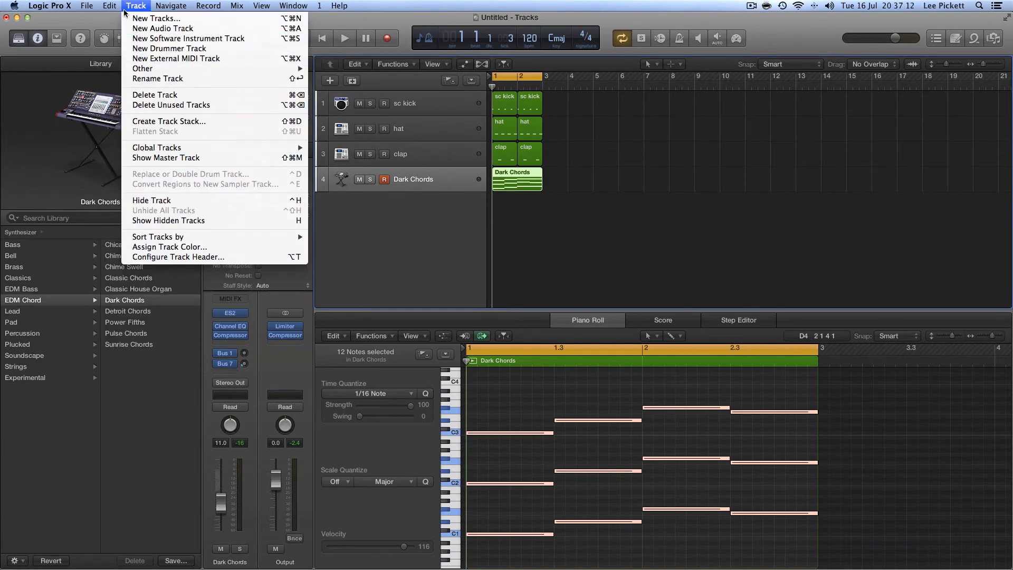
{"action": "left_click", "coordinate": [87, 5]}
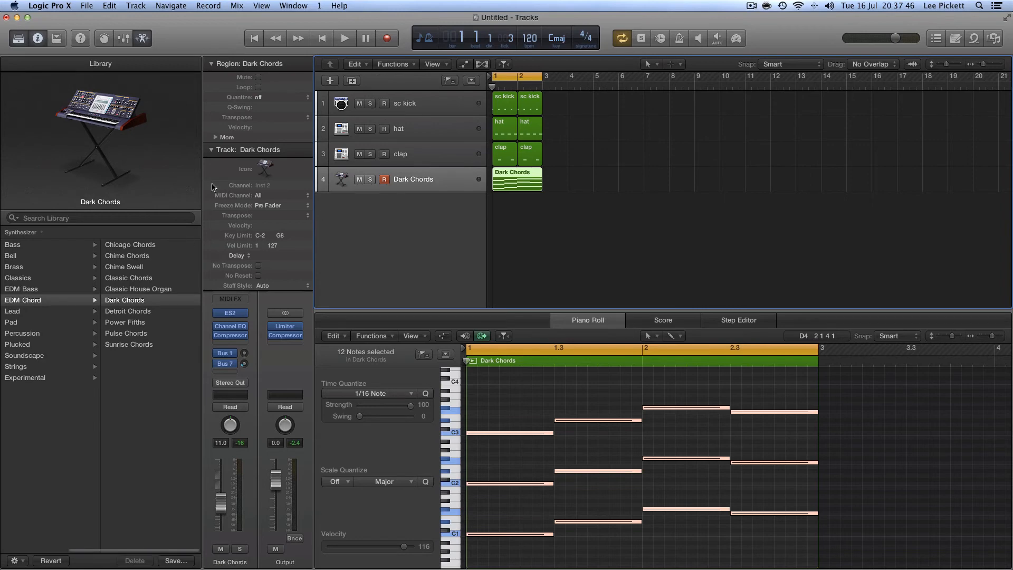
Collapse the track and region parameters of Dark Chords in the inspector
{"action": "left_click", "coordinate": [211, 150]}
{"action": "left_click", "coordinate": [213, 64]}
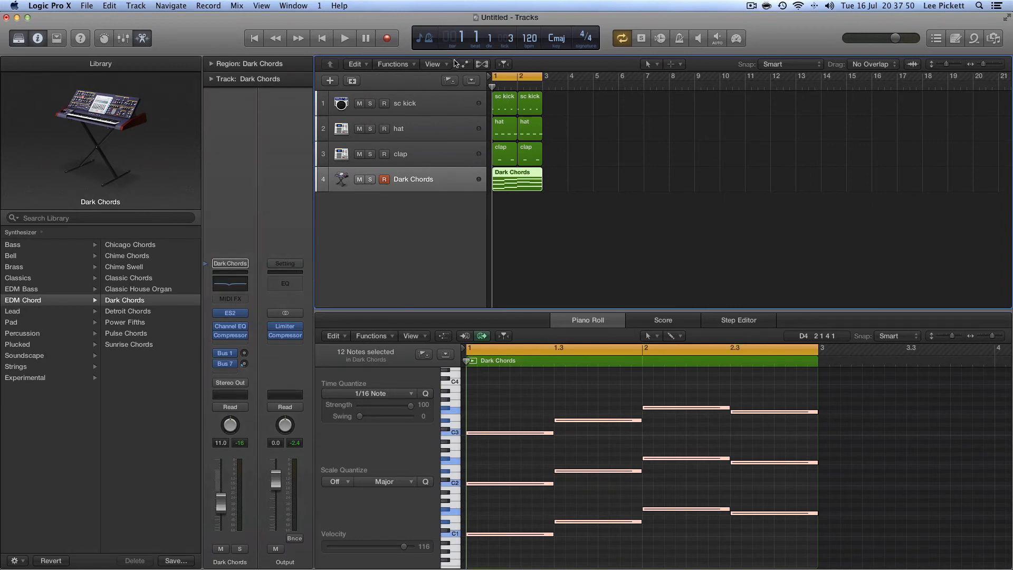
Show the Flex view in the tracks area a couple of times and hide it again
{"action": "left_click", "coordinate": [480, 64]}
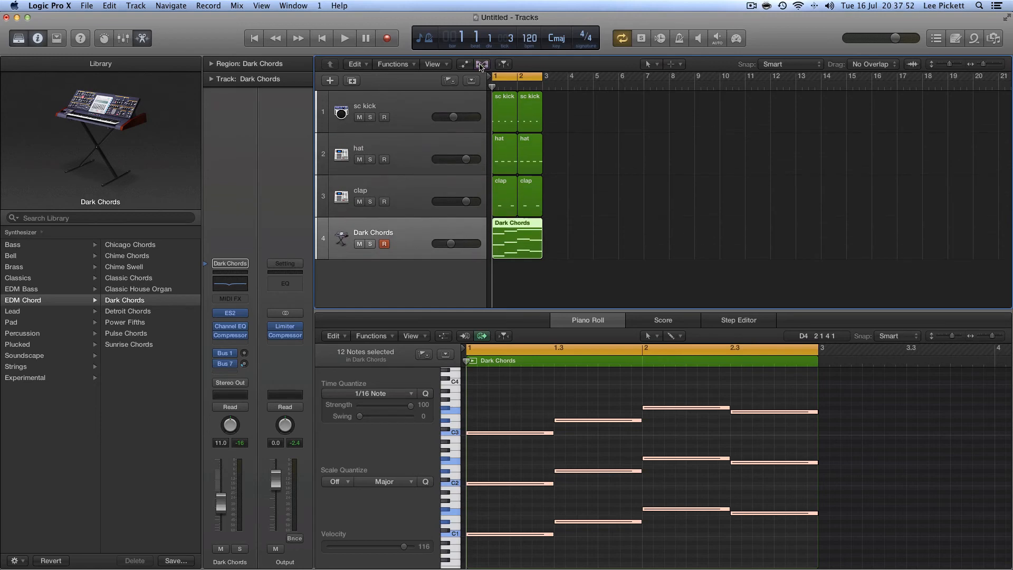
{"action": "left_click", "coordinate": [482, 65]}
{"action": "left_click", "coordinate": [482, 64]}
{"action": "left_click", "coordinate": [482, 64]}
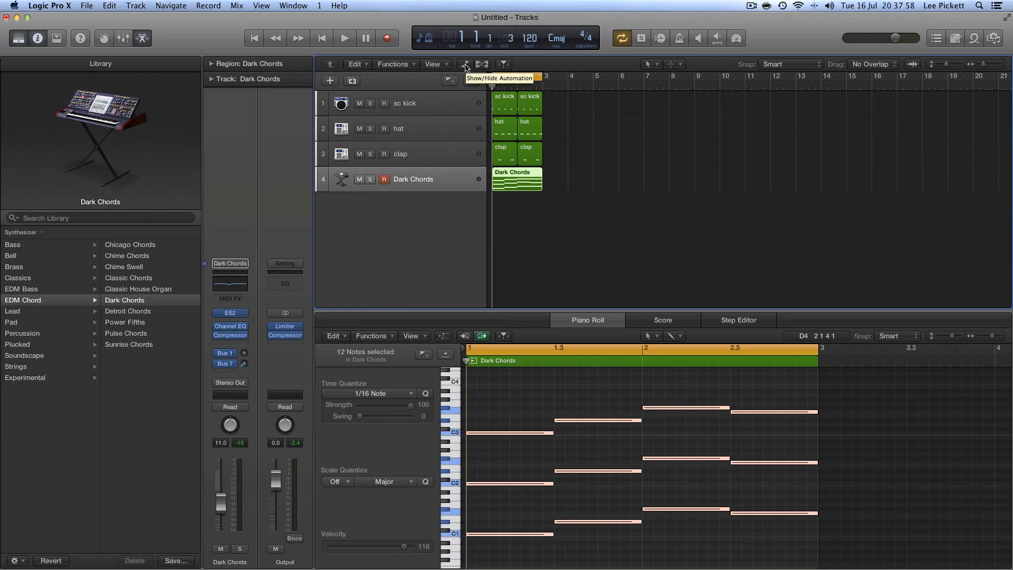
Show the automation controls and lanes on all four tracks several times, ending with them hidden
{"action": "left_click", "coordinate": [466, 65]}
{"action": "left_click", "coordinate": [465, 64]}
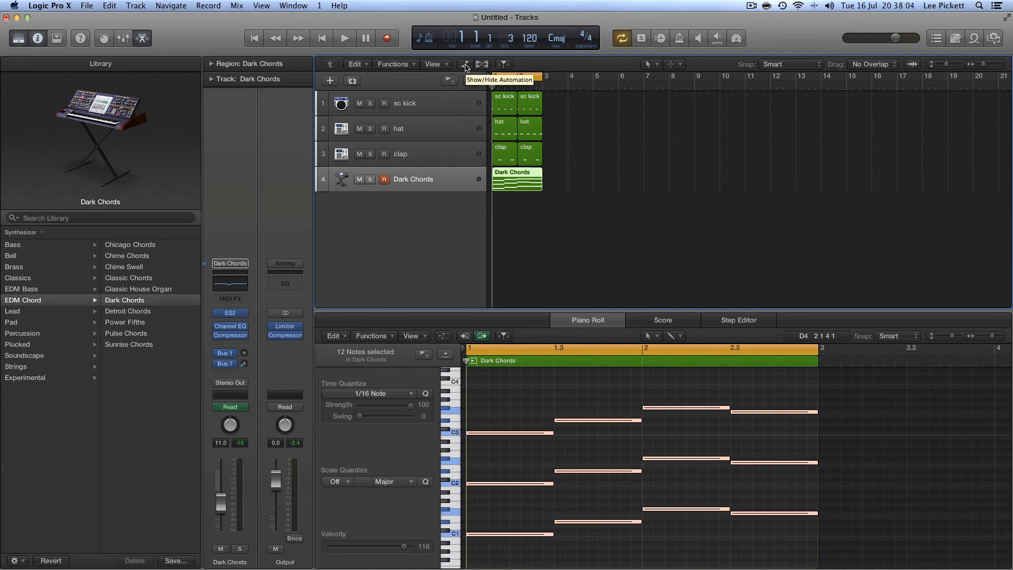
{"action": "left_click", "coordinate": [466, 65]}
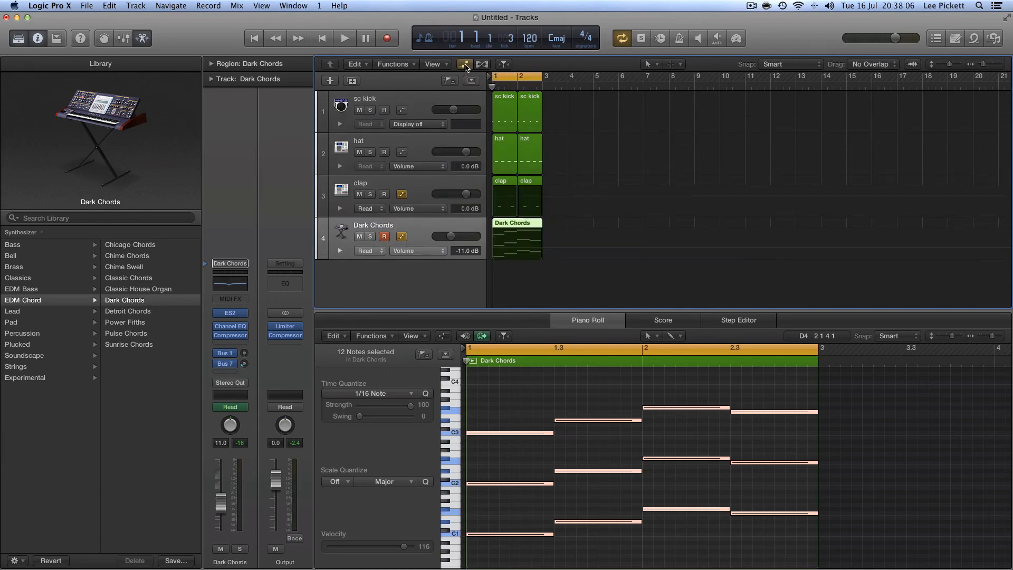
{"action": "left_click", "coordinate": [465, 65]}
{"action": "left_click", "coordinate": [466, 64]}
{"action": "left_click", "coordinate": [465, 64]}
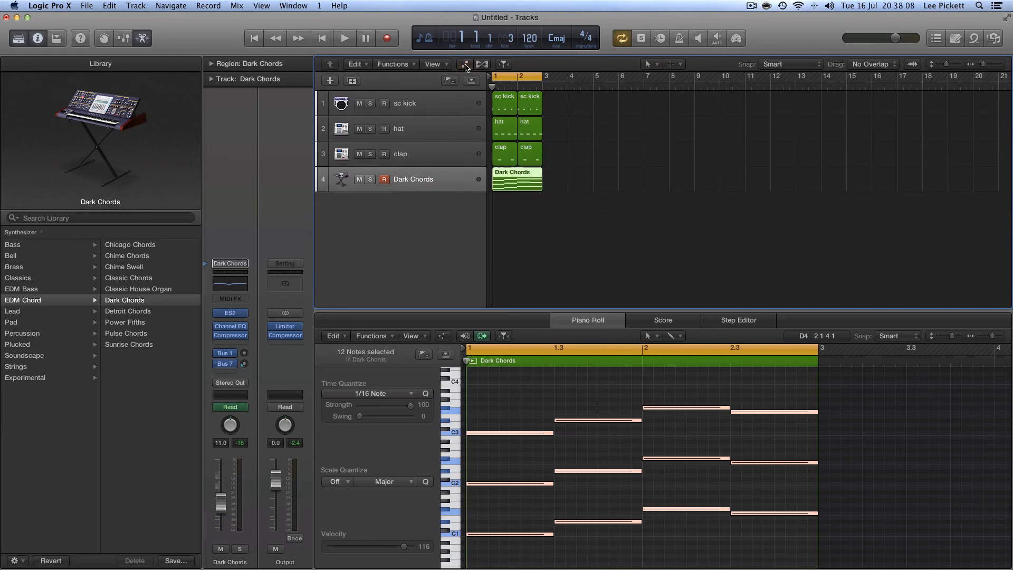
{"action": "left_click", "coordinate": [465, 65]}
{"action": "left_click", "coordinate": [465, 64]}
Switch the Flex view on and off once more, along with the tracks area's Catch Playhead option
{"action": "left_click", "coordinate": [483, 64]}
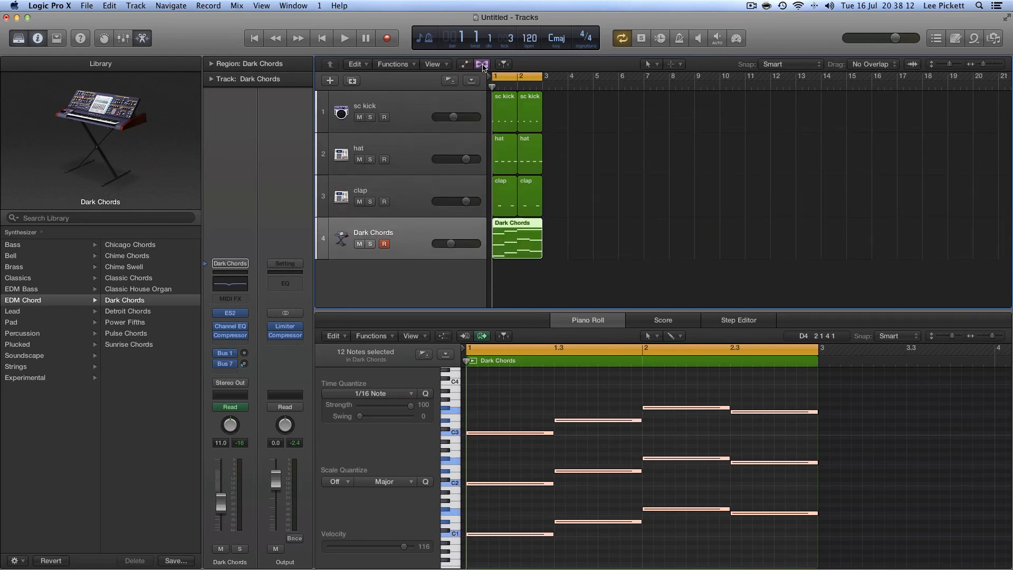
{"action": "left_click", "coordinate": [482, 65]}
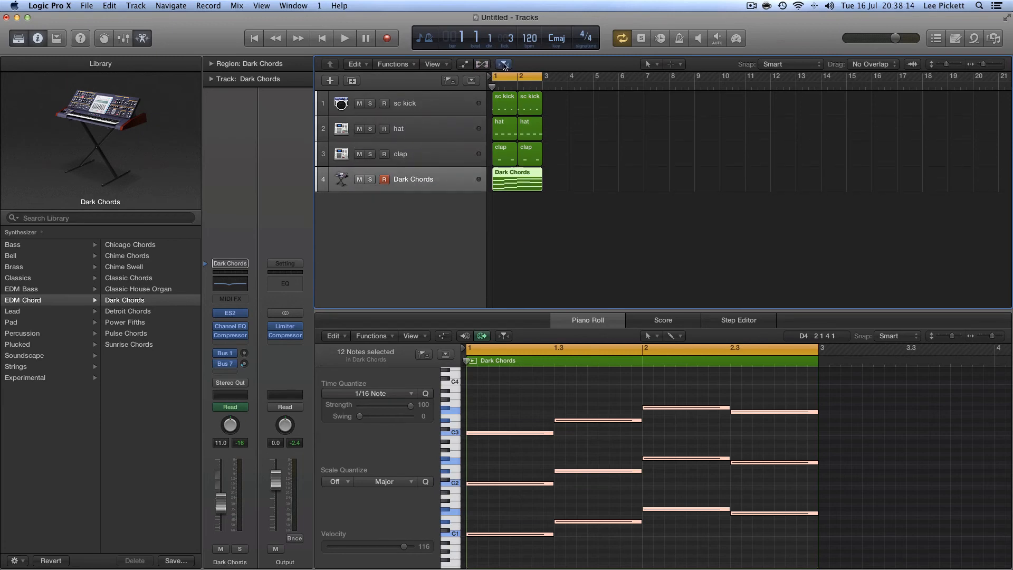
{"action": "left_click", "coordinate": [504, 65]}
Switch between the Mixer and the Piano Roll, and examine the mixer channel strips from faders up to inserts and EQ
{"action": "left_click", "coordinate": [122, 39]}
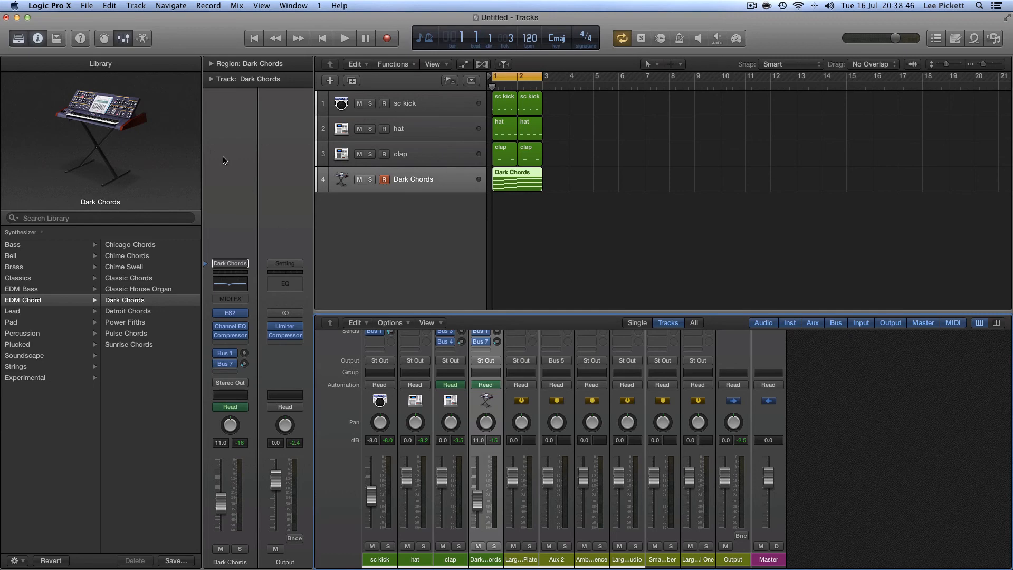
{"action": "left_click", "coordinate": [138, 39]}
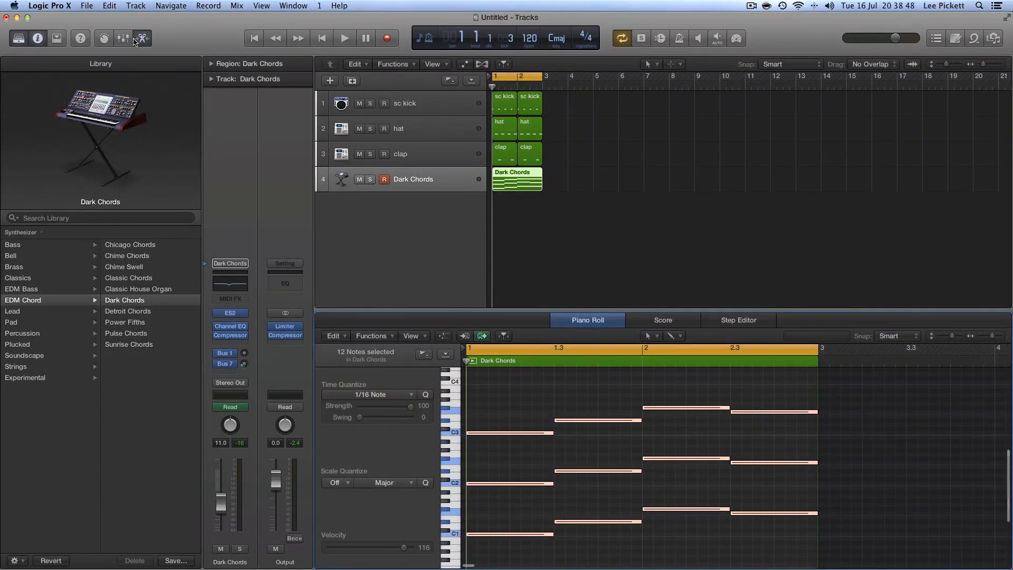
{"action": "key", "text": "ctrl+m"}
{"action": "key", "text": "ctrl+m"}
{"action": "left_click", "coordinate": [117, 40]}
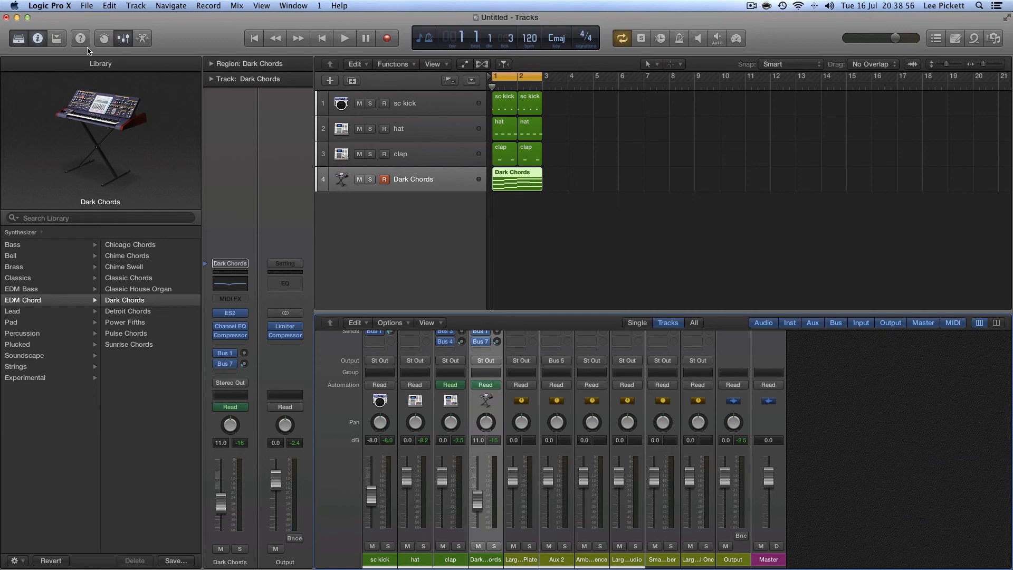
{"action": "scroll", "coordinate": [453, 386], "scroll_direction": "up", "scroll_amount": 5}
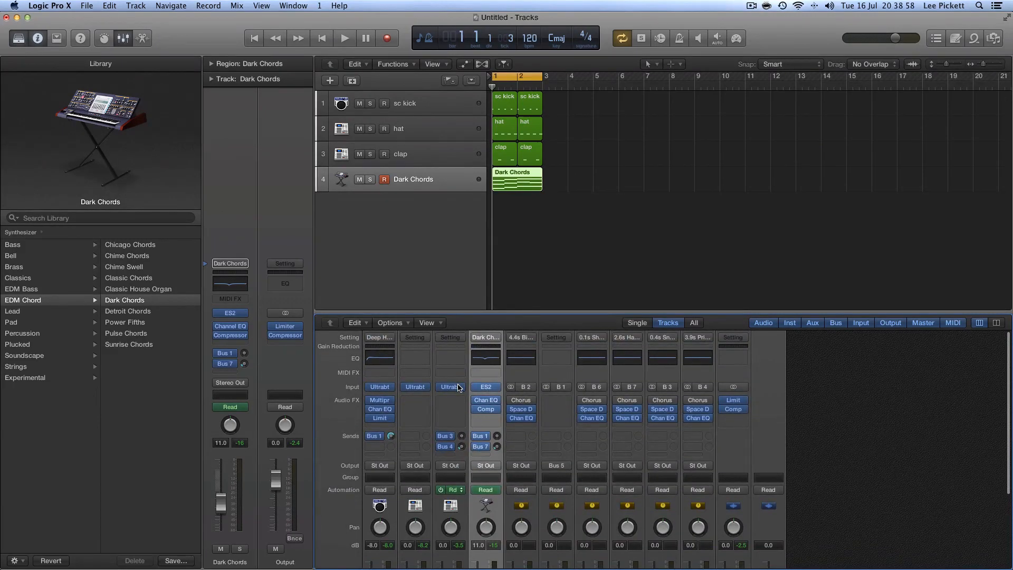
{"action": "mouse_move", "coordinate": [164, 97]}
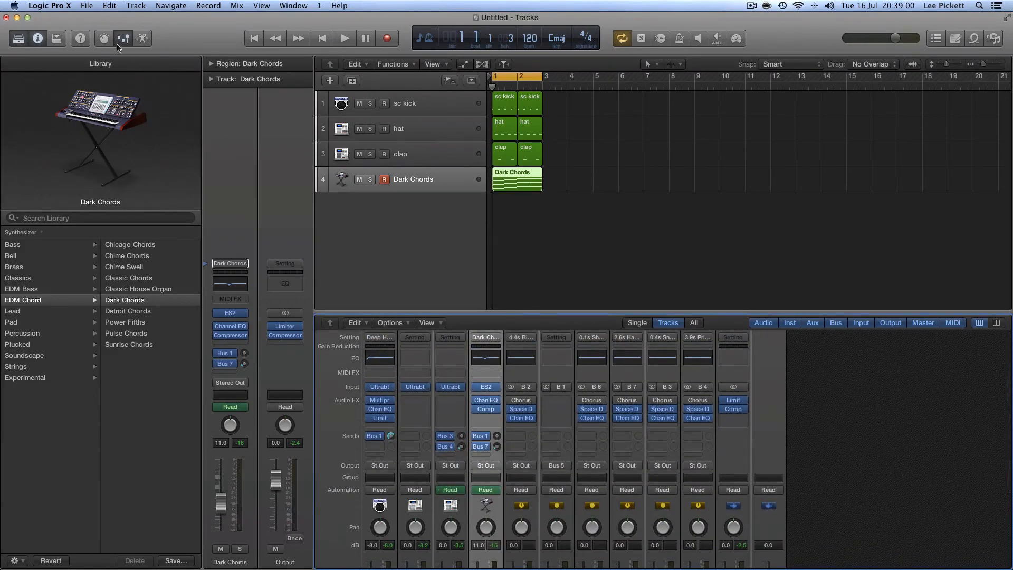
Display the Smart Controls of the Dark Chords track, and briefly show and hide the editing toolbar
{"action": "left_click", "coordinate": [103, 39]}
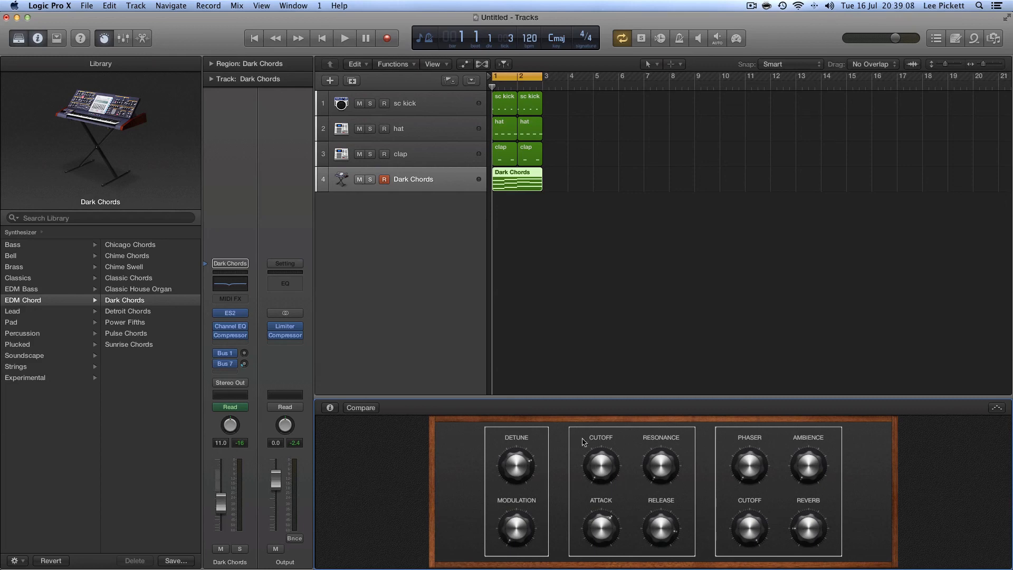
{"action": "left_click", "coordinate": [57, 39]}
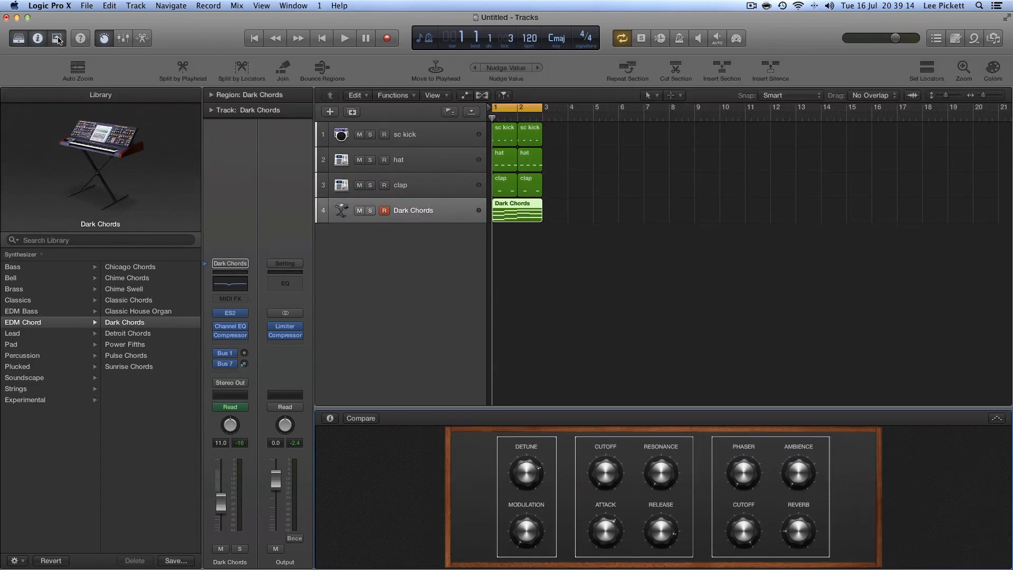
{"action": "left_click", "coordinate": [57, 38]}
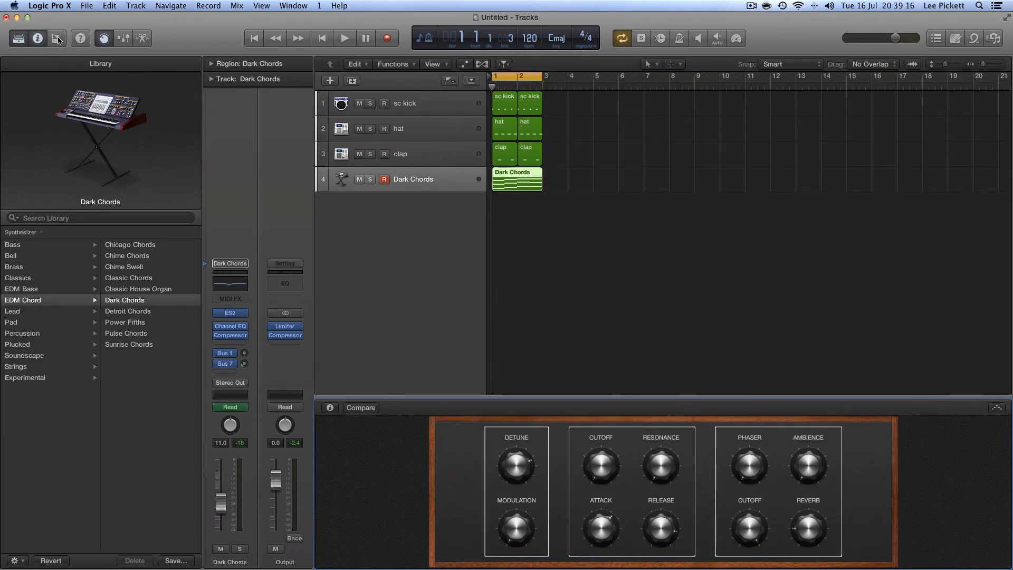
Replace the Smart Controls with the Piano Roll editor for the Dark Chords region
{"action": "left_click", "coordinate": [143, 39]}
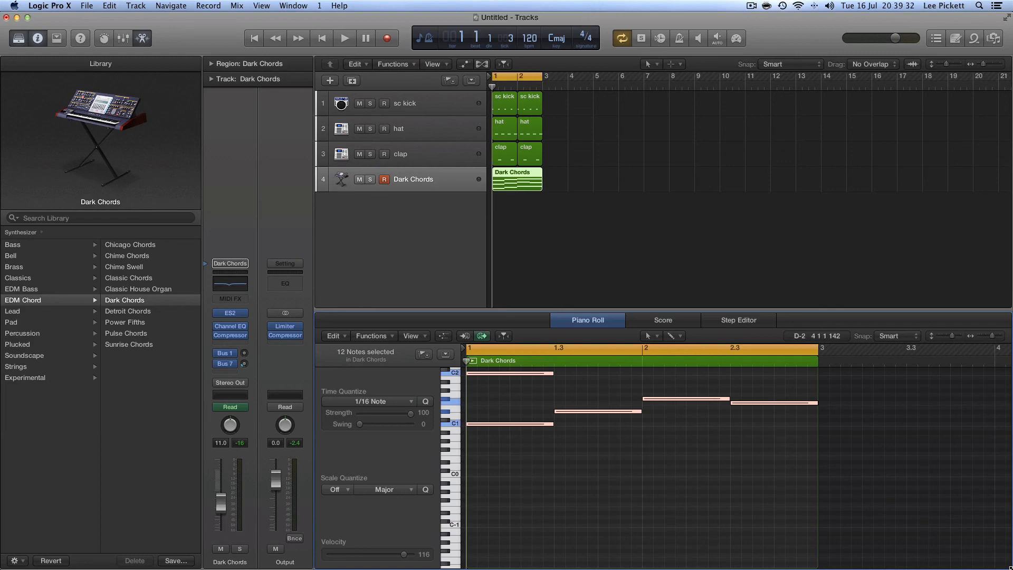
{"action": "mouse_move", "coordinate": [238, 336]}
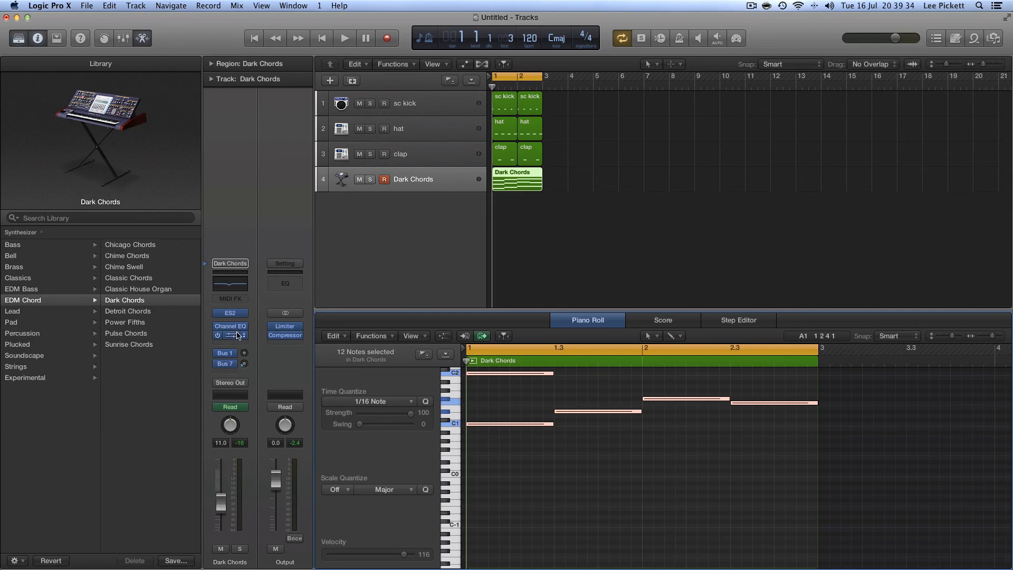